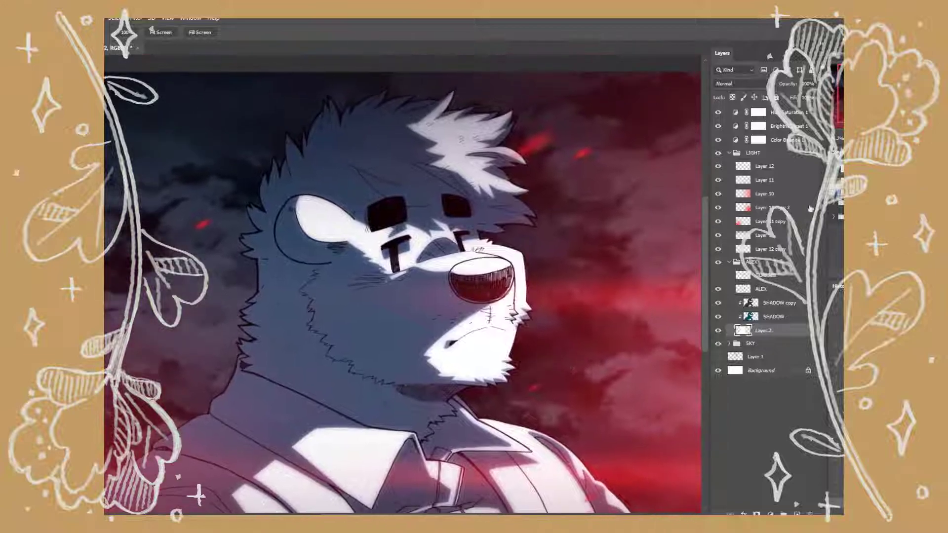
- Add a new layer clipped to Layer 2 and select the bear's head and neck fur using the ALEX line art
{"action": "key", "text": "ctrl+shift+alt+n"}
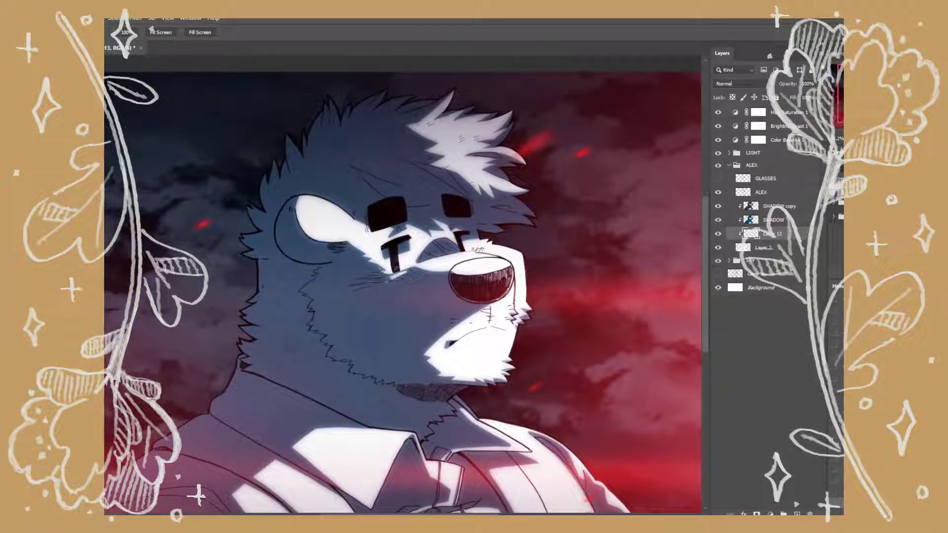
{"action": "key", "text": "w"}
{"action": "left_click", "coordinate": [773, 193]}
{"action": "left_click", "coordinate": [508, 313]}
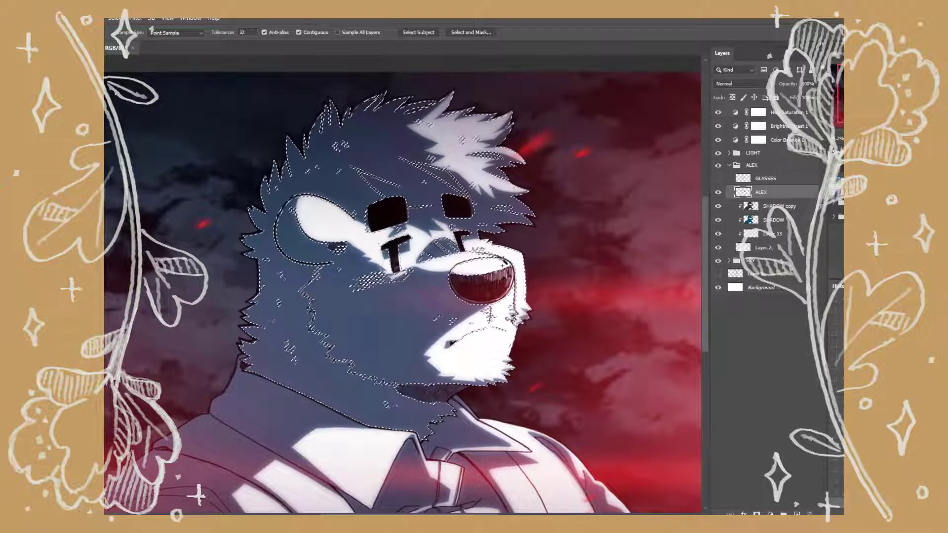
{"action": "key", "text": "Return"}
{"action": "key", "text": "l"}
{"action": "mouse_move", "coordinate": [373, 79]}
{"action": "left_mouse_down"}
{"action": "mouse_move", "coordinate": [592, 225]}
{"action": "mouse_move", "coordinate": [462, 398]}
{"action": "mouse_move", "coordinate": [430, 414]}
{"action": "mouse_move", "coordinate": [246, 355]}
{"action": "mouse_move", "coordinate": [324, 69]}
{"action": "left_mouse_up"}
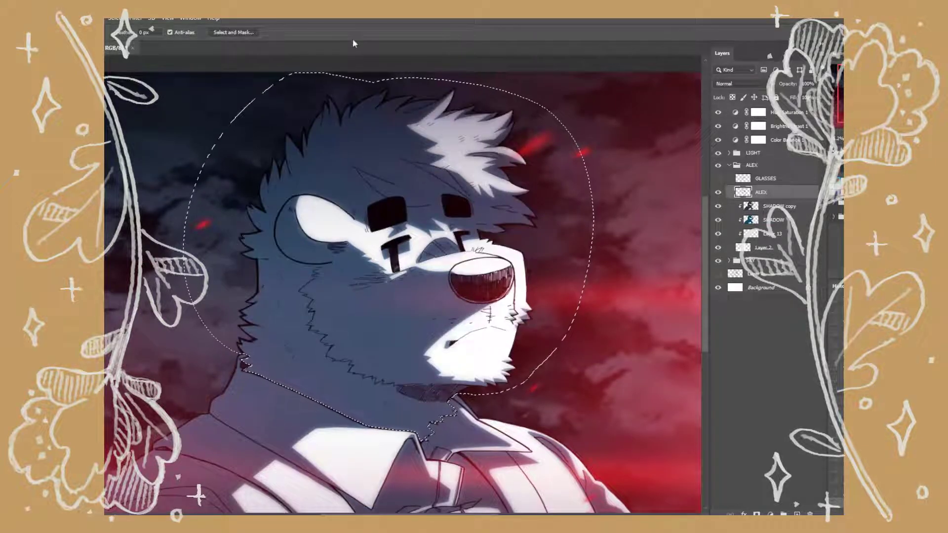
- Fill the head and neck selection with brown on Layer 13 and deselect
{"action": "left_click", "coordinate": [770, 234]}
{"action": "key", "text": "g"}
{"action": "left_click", "coordinate": [491, 330]}
{"action": "key", "text": "ctrl+d"}
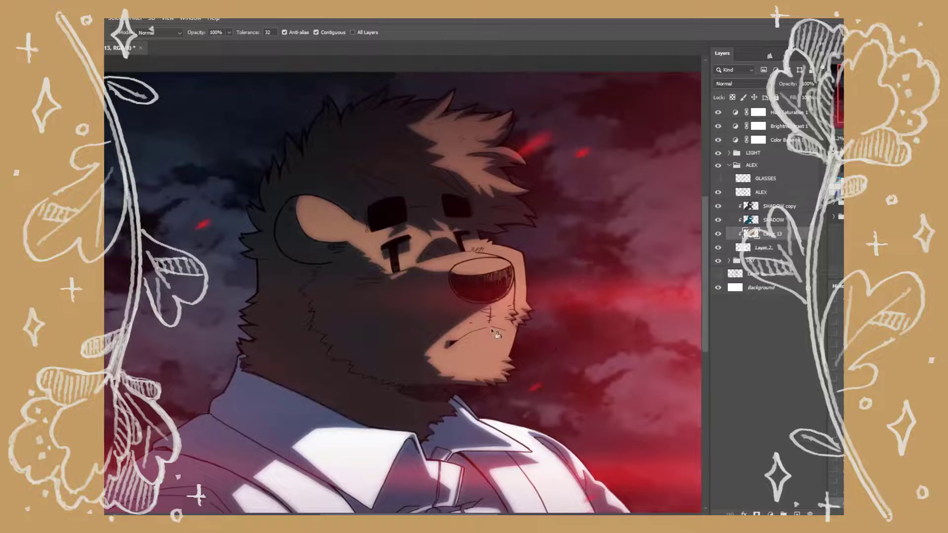
- Move the red light streak on Layer 11 of the LIGHT group slightly lower across the picture
{"action": "key", "text": "h"}
{"action": "left_click_drag", "start_coordinate": [575, 362], "coordinate": [501, 322]}
{"action": "left_click", "coordinate": [729, 153]}
{"action": "left_click", "coordinate": [769, 181]}
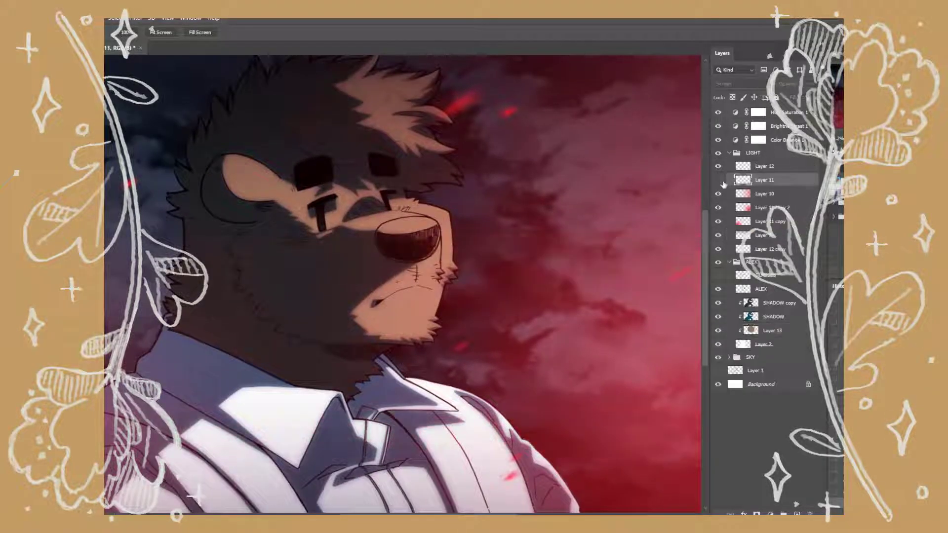
{"action": "key", "text": "v"}
{"action": "left_click_drag", "start_coordinate": [624, 292], "coordinate": [620, 357]}
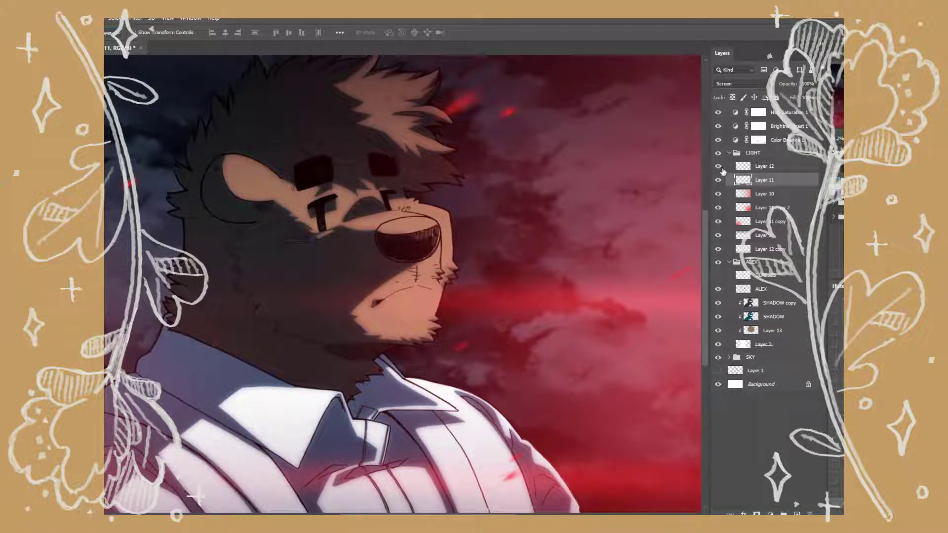
{"action": "left_click", "coordinate": [730, 154]}
- Brush brown on Layer 13 into the unfilled fur tips and gaps along the neck and shirt collar
{"action": "left_click", "coordinate": [769, 237]}
{"action": "key", "text": "b"}
{"action": "scroll", "coordinate": [497, 328], "scroll_direction": "up", "scroll_amount": 8}
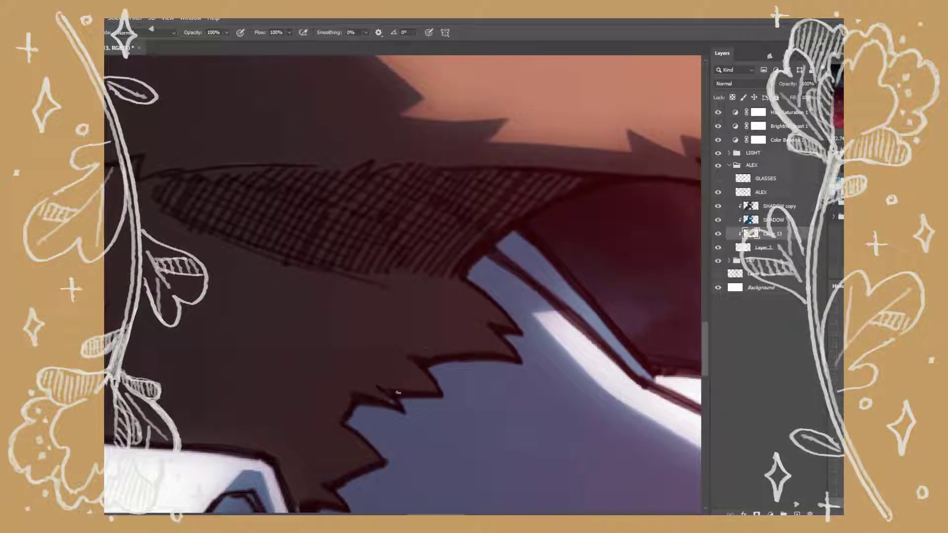
{"action": "left_click_drag", "start_coordinate": [399, 393], "coordinate": [481, 292]}
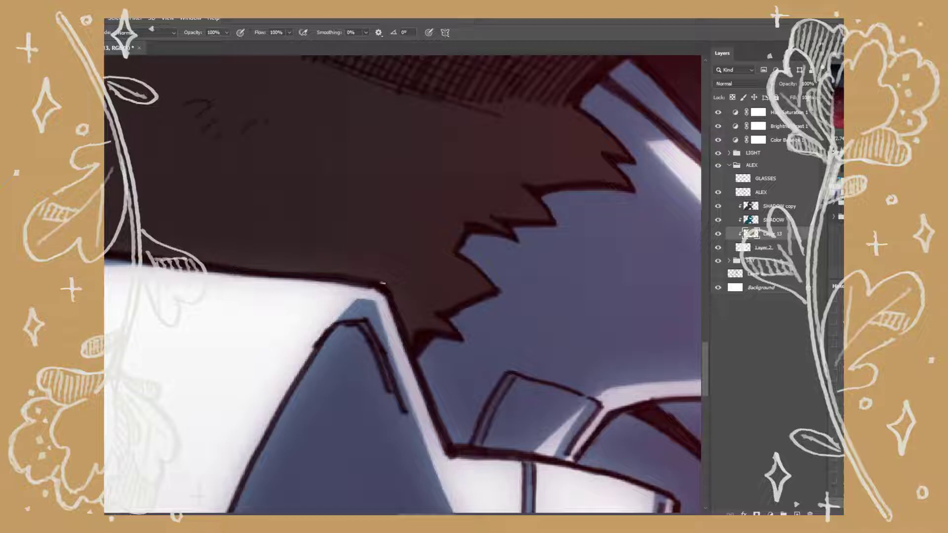
{"action": "left_click_drag", "start_coordinate": [214, 273], "coordinate": [576, 389]}
{"action": "scroll", "coordinate": [578, 356], "scroll_direction": "down", "scroll_amount": 2}
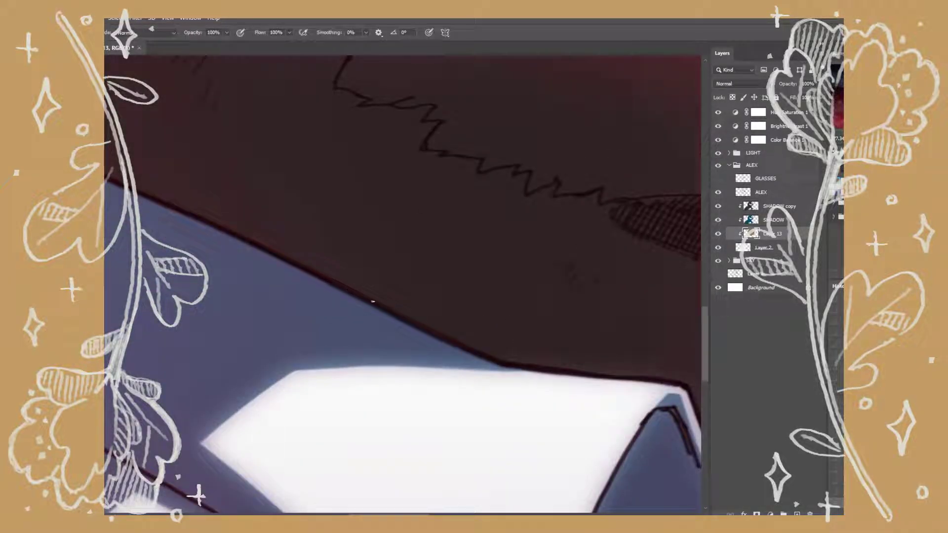
{"action": "mouse_move", "coordinate": [399, 281]}
{"action": "left_mouse_down"}
{"action": "mouse_move", "coordinate": [609, 391]}
{"action": "mouse_move", "coordinate": [624, 233]}
{"action": "mouse_move", "coordinate": [613, 192]}
{"action": "left_mouse_up"}
{"action": "key", "text": "r"}
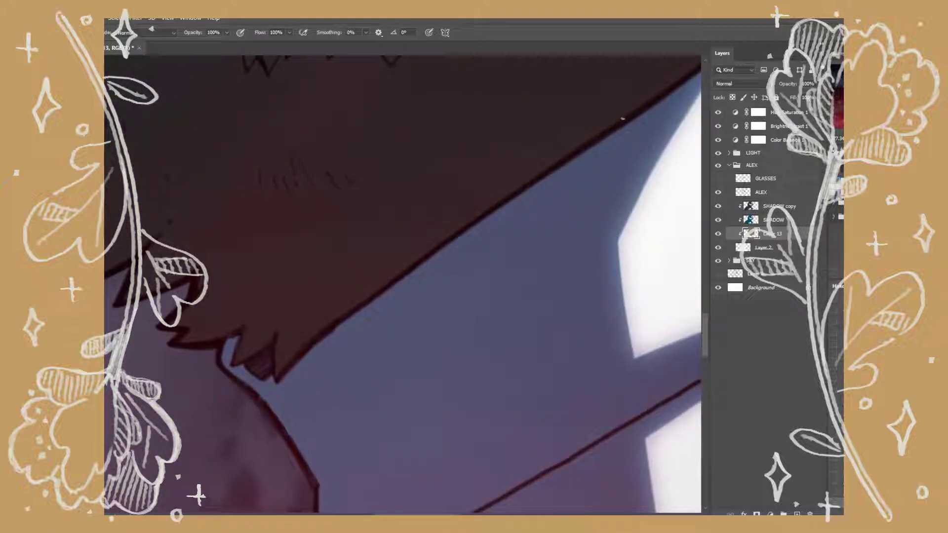
{"action": "left_click_drag", "start_coordinate": [246, 362], "coordinate": [261, 369]}
{"action": "left_click_drag", "start_coordinate": [570, 297], "coordinate": [548, 427]}
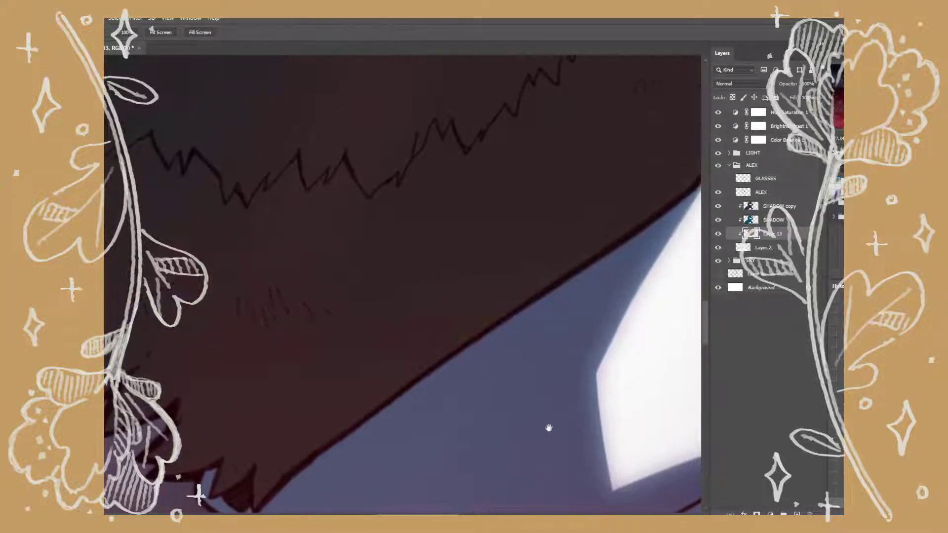
- Show the GLASSES layer on the bear's face
{"action": "key", "text": "ctrl+1"}
{"action": "left_click_drag", "start_coordinate": [693, 195], "coordinate": [566, 363]}
{"action": "left_click", "coordinate": [718, 178]}
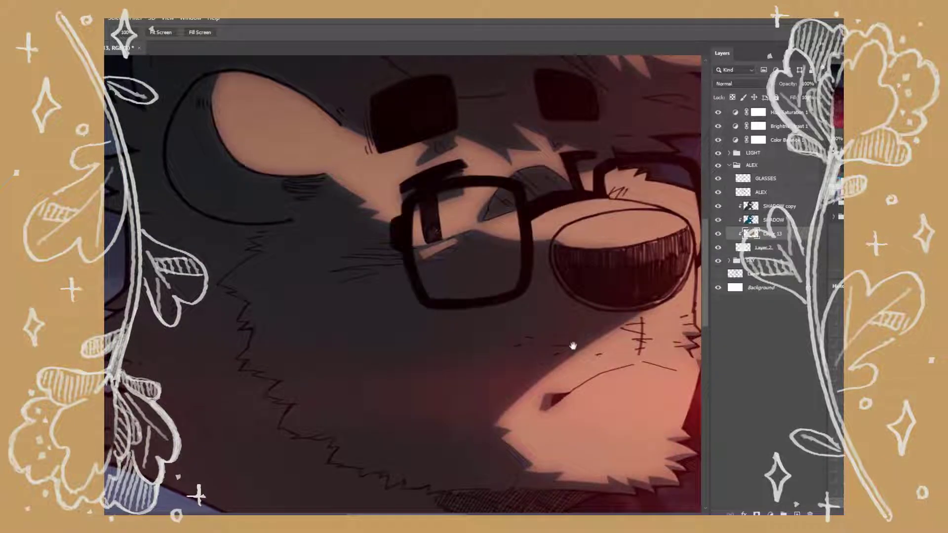
{"action": "scroll", "coordinate": [571, 335], "scroll_direction": "down", "scroll_amount": 5}
- Add a new clipped layer above the brown fur layer, outline the nose's lower part and fill it with a dark colour
{"action": "key", "text": "ctrl+shift+alt+n"}
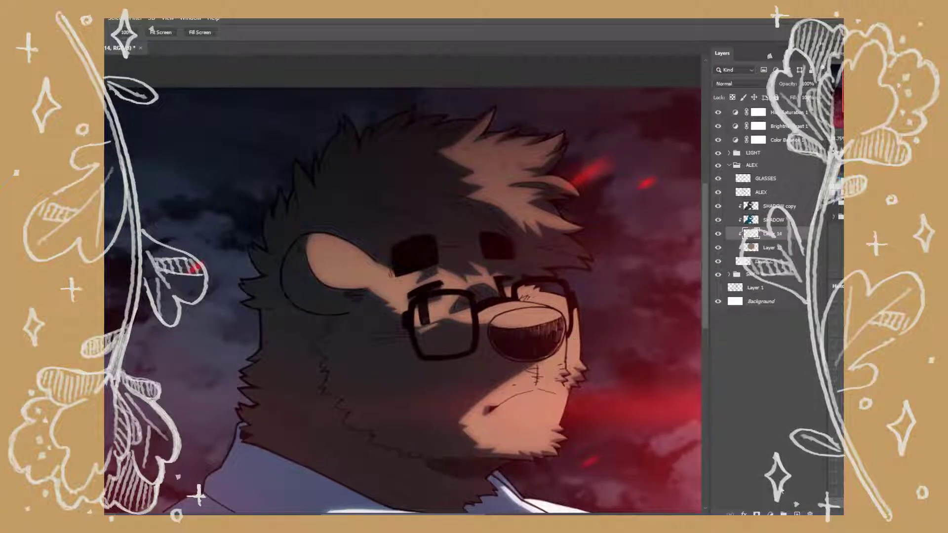
{"action": "scroll", "coordinate": [568, 346], "scroll_direction": "up", "scroll_amount": 6}
{"action": "mouse_move", "coordinate": [538, 179]}
{"action": "left_mouse_down"}
{"action": "mouse_move", "coordinate": [543, 247]}
{"action": "mouse_move", "coordinate": [511, 324]}
{"action": "left_mouse_up"}
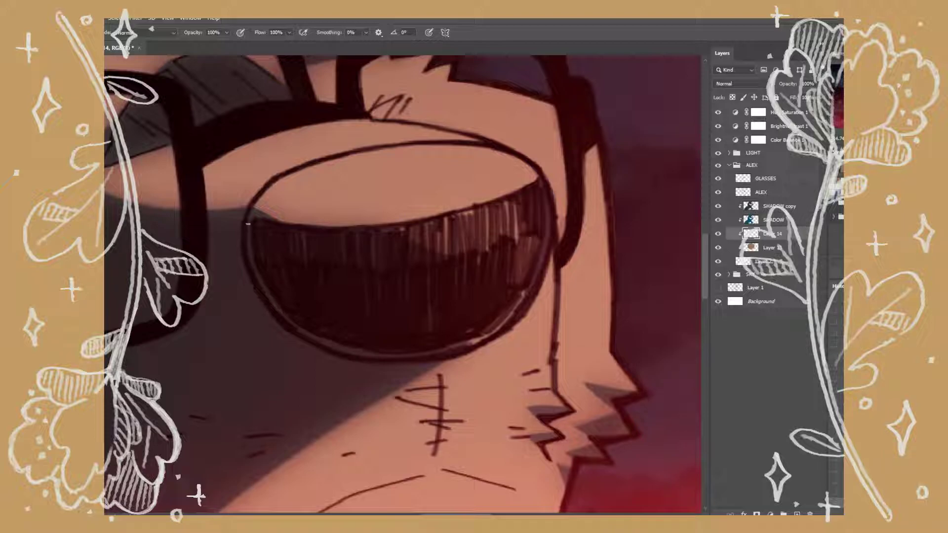
{"action": "key", "text": "r"}
{"action": "left_click_drag", "start_coordinate": [312, 268], "coordinate": [357, 205]}
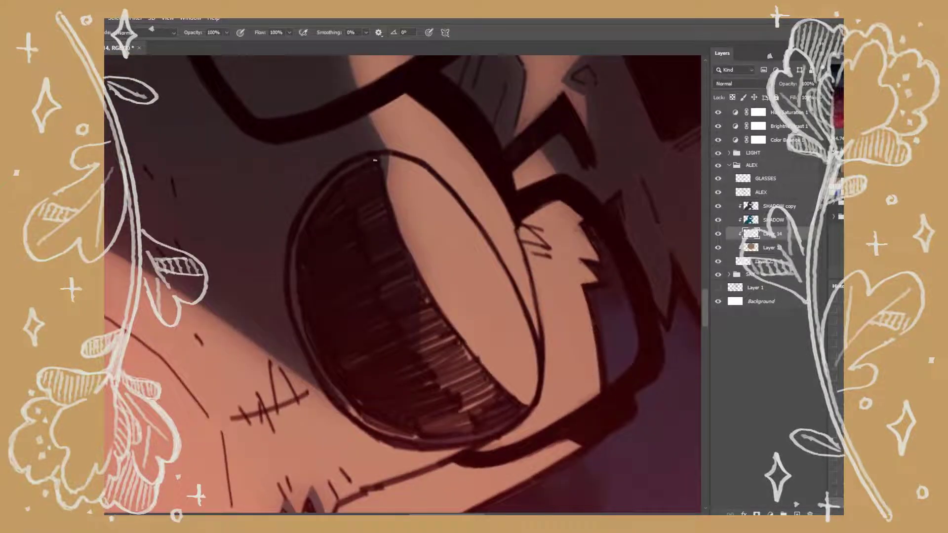
{"action": "mouse_move", "coordinate": [401, 240]}
{"action": "left_mouse_down"}
{"action": "mouse_move", "coordinate": [432, 311]}
{"action": "mouse_move", "coordinate": [499, 392]}
{"action": "left_mouse_up"}
{"action": "key", "text": "g"}
{"action": "left_click", "coordinate": [402, 327]}
{"action": "key", "text": "b"}
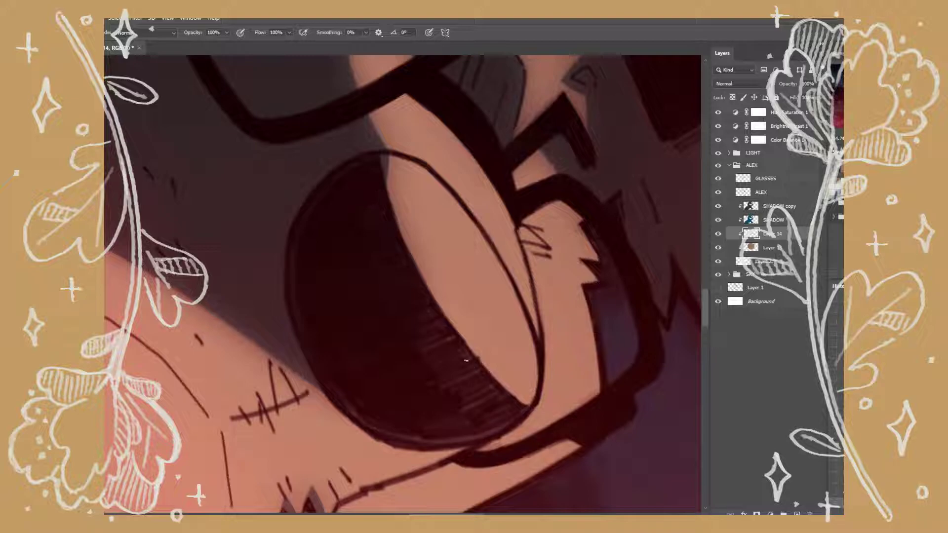
- Hide the ALEX line art, cover the missed spots along the nose's lower edge, and show the line art again
{"action": "left_click", "coordinate": [718, 192]}
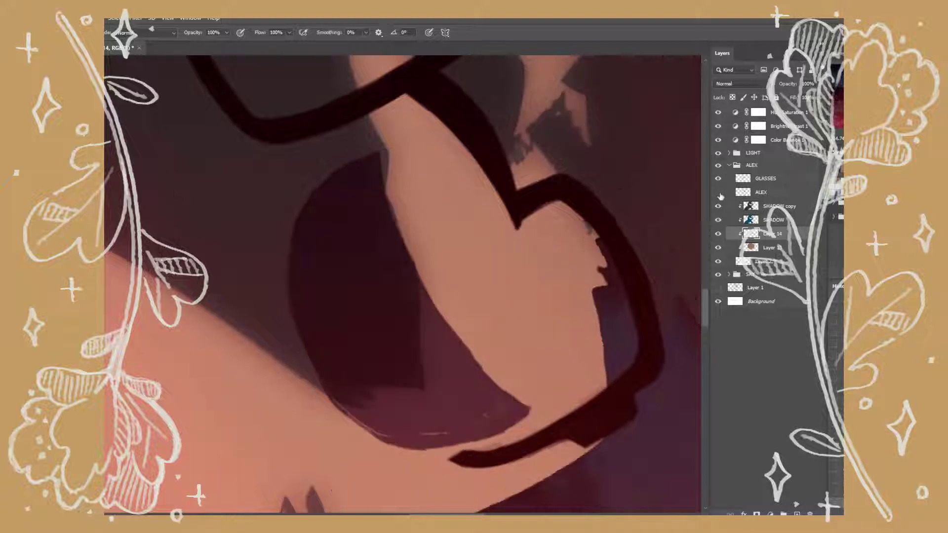
{"action": "left_click_drag", "start_coordinate": [449, 433], "coordinate": [427, 434]}
{"action": "left_click_drag", "start_coordinate": [331, 398], "coordinate": [381, 436]}
{"action": "left_click", "coordinate": [718, 192]}
- Add a new clipped layer above Layer 13 and paint the upper part of the nose white
{"action": "left_click", "coordinate": [777, 249]}
{"action": "key", "text": "Escape"}
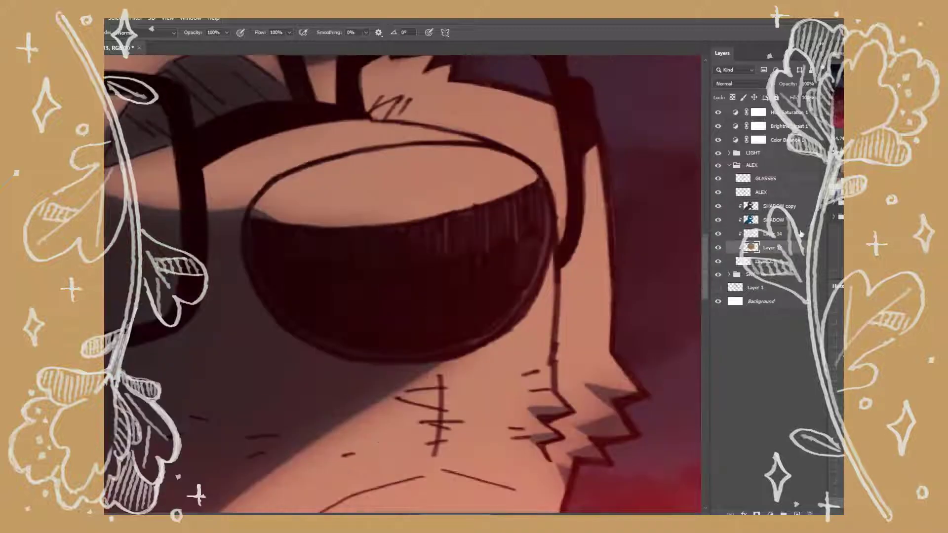
{"action": "key", "text": "ctrl+shift+alt+n"}
{"action": "left_click_drag", "start_coordinate": [484, 249], "coordinate": [571, 282]}
{"action": "key", "text": "r"}
{"action": "left_click_drag", "start_coordinate": [636, 312], "coordinate": [620, 161]}
{"action": "key", "text": "b"}
{"action": "mouse_move", "coordinate": [535, 75]}
{"action": "left_mouse_down"}
{"action": "mouse_move", "coordinate": [480, 84]}
{"action": "mouse_move", "coordinate": [427, 117]}
{"action": "mouse_move", "coordinate": [376, 159]}
{"action": "mouse_move", "coordinate": [331, 217]}
{"action": "mouse_move", "coordinate": [322, 262]}
{"action": "left_mouse_up"}
{"action": "key", "text": "g"}
{"action": "left_click", "coordinate": [440, 161]}
- Outline and fill the white of the near eye behind the glasses
{"action": "left_click_drag", "start_coordinate": [505, 238], "coordinate": [550, 309]}
{"action": "key", "text": "b"}
{"action": "mouse_move", "coordinate": [568, 146]}
{"action": "left_mouse_down"}
{"action": "mouse_move", "coordinate": [489, 182]}
{"action": "mouse_move", "coordinate": [389, 269]}
{"action": "left_mouse_up"}
{"action": "mouse_move", "coordinate": [333, 373]}
{"action": "left_mouse_down"}
{"action": "mouse_move", "coordinate": [637, 216]}
{"action": "mouse_move", "coordinate": [519, 410]}
{"action": "left_mouse_up"}
{"action": "key", "text": "r"}
{"action": "mouse_move", "coordinate": [487, 277]}
{"action": "left_mouse_down"}
{"action": "mouse_move", "coordinate": [473, 365]}
{"action": "mouse_move", "coordinate": [368, 378]}
{"action": "left_mouse_up"}
{"action": "key", "text": "g"}
{"action": "left_click", "coordinate": [459, 331]}
{"action": "key", "text": "b"}
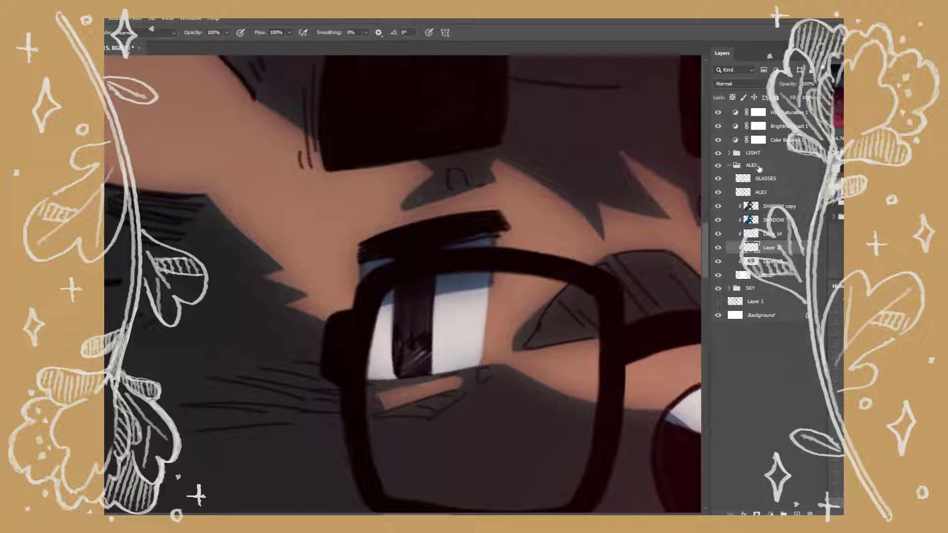
- Hide the GLASSES layer and touch up the whites of both eyes along their edges
{"action": "left_click", "coordinate": [719, 179]}
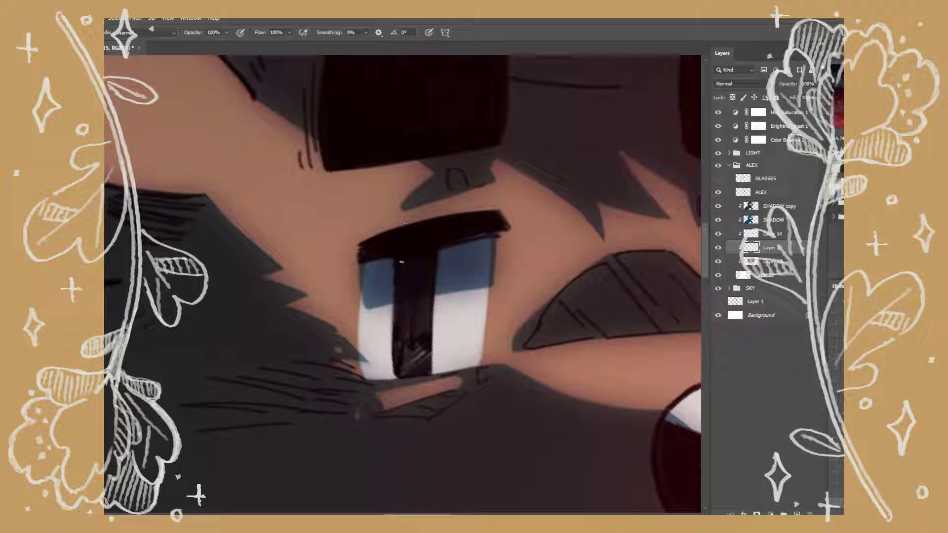
{"action": "key", "text": "space"}
{"action": "left_click_drag", "start_coordinate": [620, 253], "coordinate": [344, 275]}
{"action": "mouse_move", "coordinate": [463, 302]}
{"action": "left_mouse_down"}
{"action": "mouse_move", "coordinate": [496, 300]}
{"action": "mouse_move", "coordinate": [498, 345]}
{"action": "mouse_move", "coordinate": [475, 341]}
{"action": "mouse_move", "coordinate": [499, 356]}
{"action": "left_mouse_up"}
{"action": "key", "text": "e"}
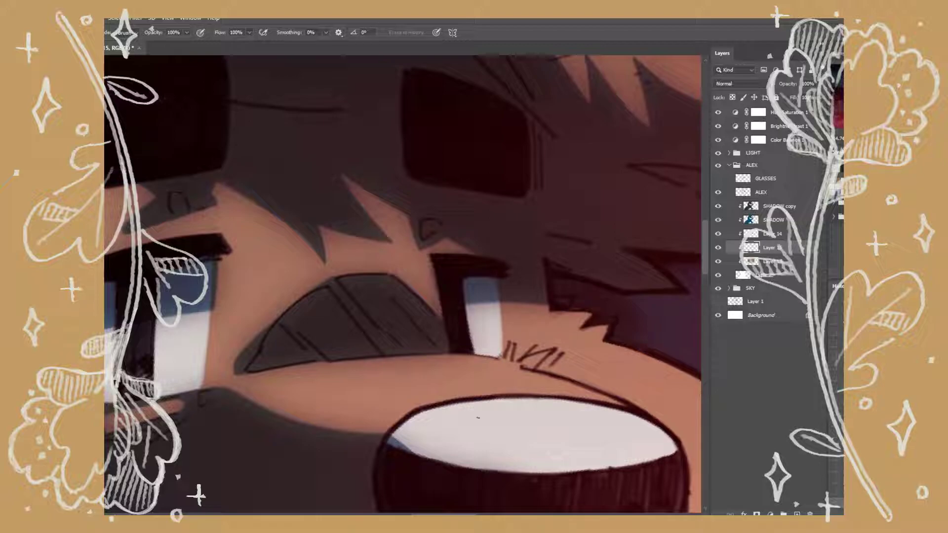
{"action": "key", "text": "b"}
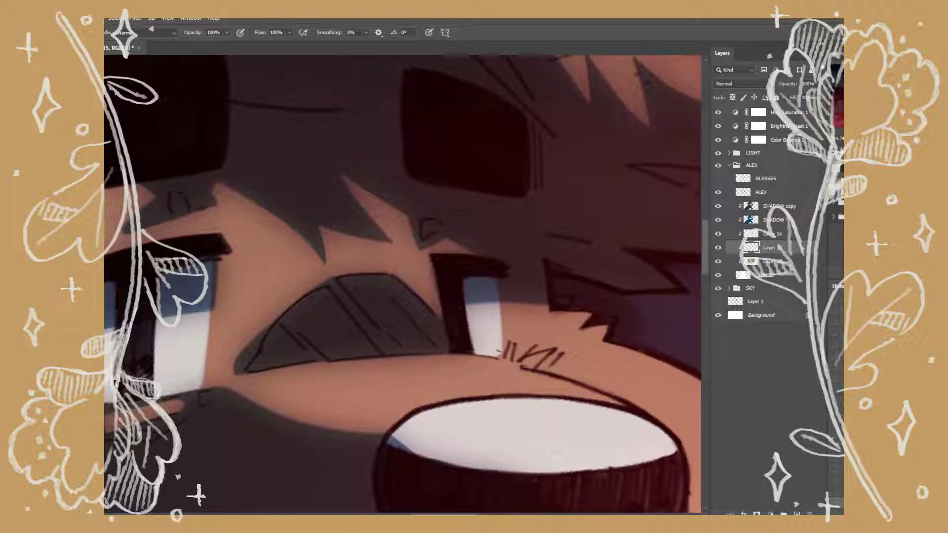
{"action": "key", "text": "h"}
{"action": "left_click_drag", "start_coordinate": [544, 326], "coordinate": [599, 283]}
{"action": "scroll", "coordinate": [609, 289], "scroll_direction": "down", "scroll_amount": 4}
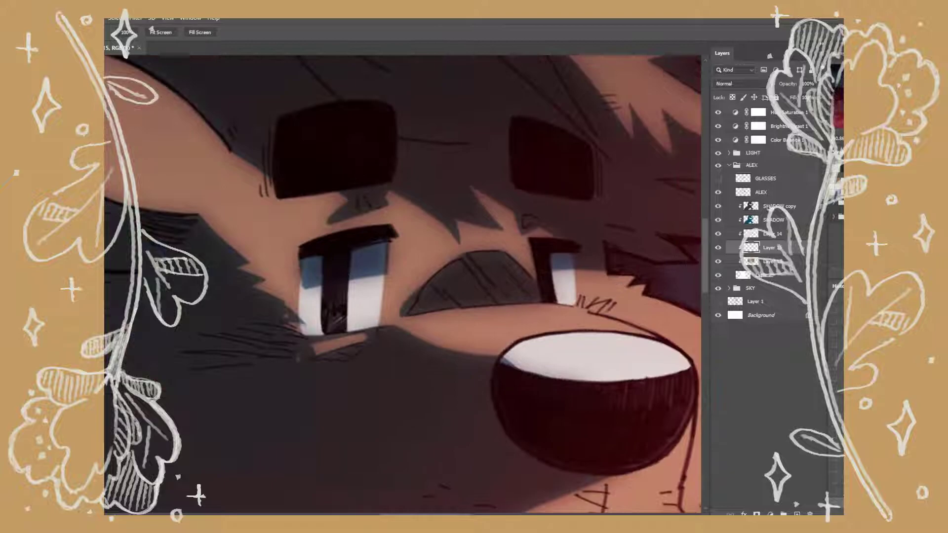
- Add a layer clipped to the ALEX line art and paint the lower irises of both eyes grey
{"action": "left_click", "coordinate": [766, 194]}
{"action": "key", "text": "ctrl+shift+alt+n"}
{"action": "key", "text": "ctrl+alt+g"}
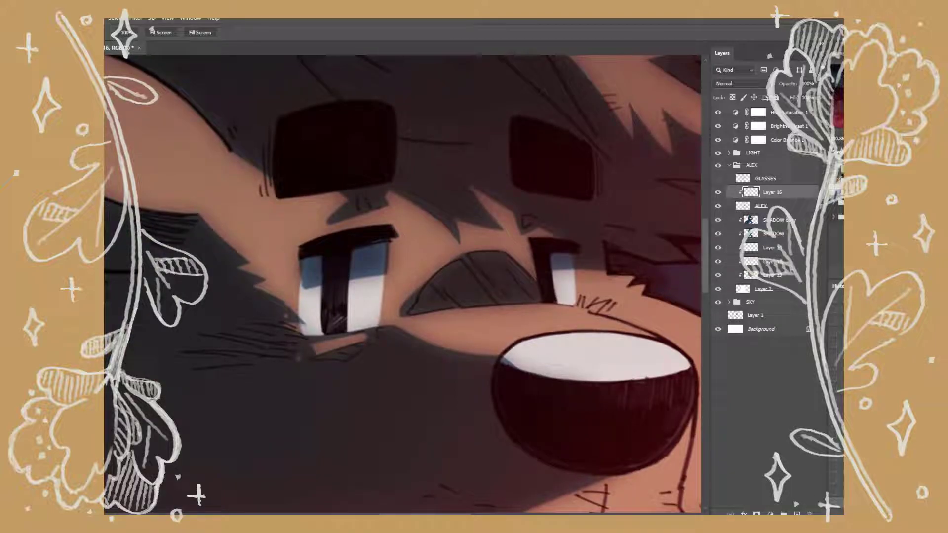
{"action": "key", "text": "r"}
{"action": "left_click_drag", "start_coordinate": [536, 361], "coordinate": [556, 303]}
{"action": "scroll", "coordinate": [556, 303], "scroll_direction": "up", "scroll_amount": 1}
{"action": "key", "text": "b"}
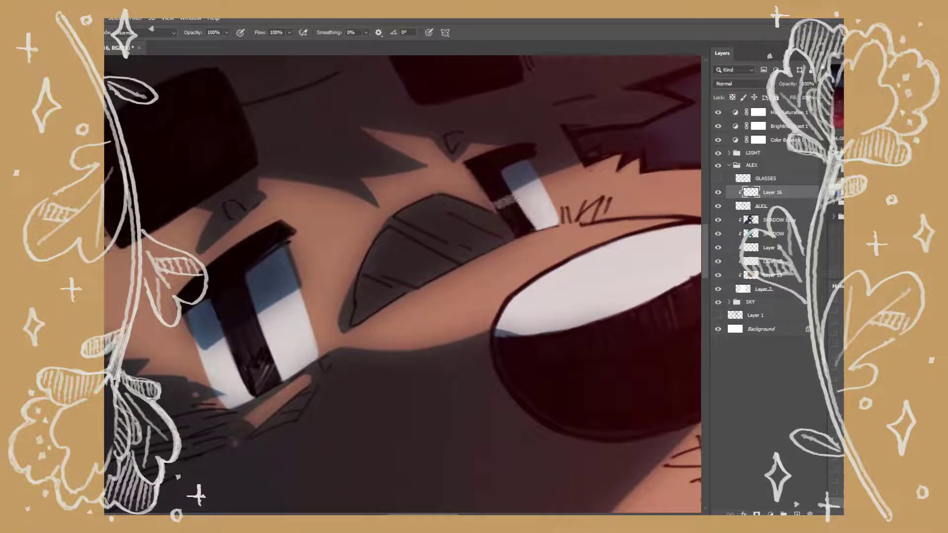
{"action": "mouse_move", "coordinate": [496, 209]}
{"action": "left_mouse_down"}
{"action": "mouse_move", "coordinate": [513, 214]}
{"action": "mouse_move", "coordinate": [520, 205]}
{"action": "mouse_move", "coordinate": [517, 235]}
{"action": "left_mouse_up"}
{"action": "mouse_move", "coordinate": [260, 319]}
{"action": "left_mouse_down"}
{"action": "mouse_move", "coordinate": [235, 326]}
{"action": "mouse_move", "coordinate": [251, 330]}
{"action": "mouse_move", "coordinate": [244, 348]}
{"action": "mouse_move", "coordinate": [262, 369]}
{"action": "mouse_move", "coordinate": [259, 395]}
{"action": "left_mouse_up"}
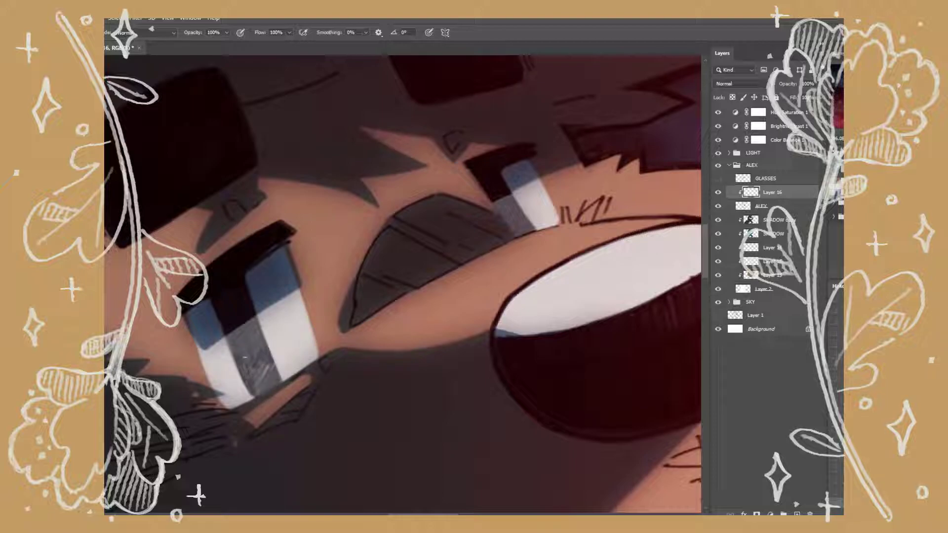
- Show the GLASSES layer and shift the grey irises on Layer 16 to green with Hue/Saturation
{"action": "key", "text": "r"}
{"action": "left_click_drag", "start_coordinate": [307, 351], "coordinate": [231, 446]}
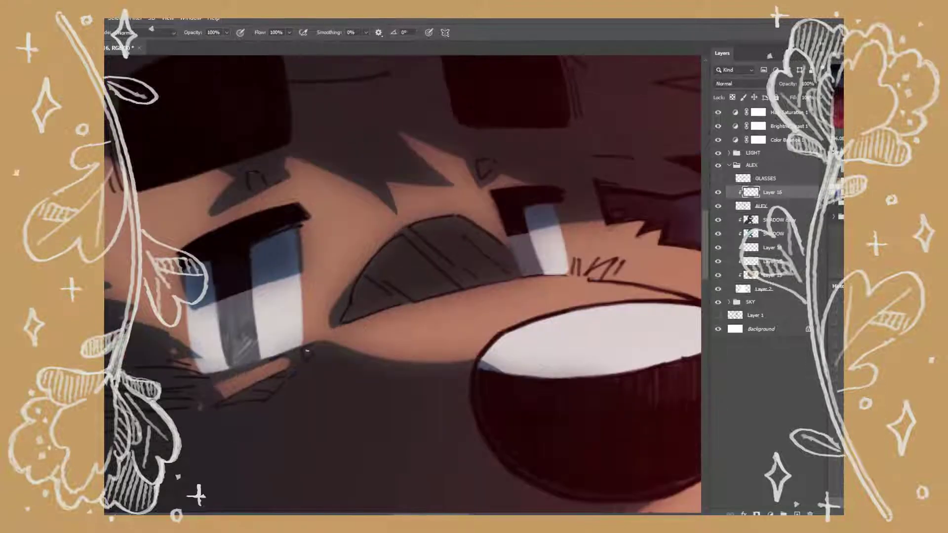
{"action": "scroll", "coordinate": [307, 350], "scroll_direction": "down", "scroll_amount": 3}
{"action": "left_click", "coordinate": [718, 178]}
{"action": "key", "text": "ctrl+u"}
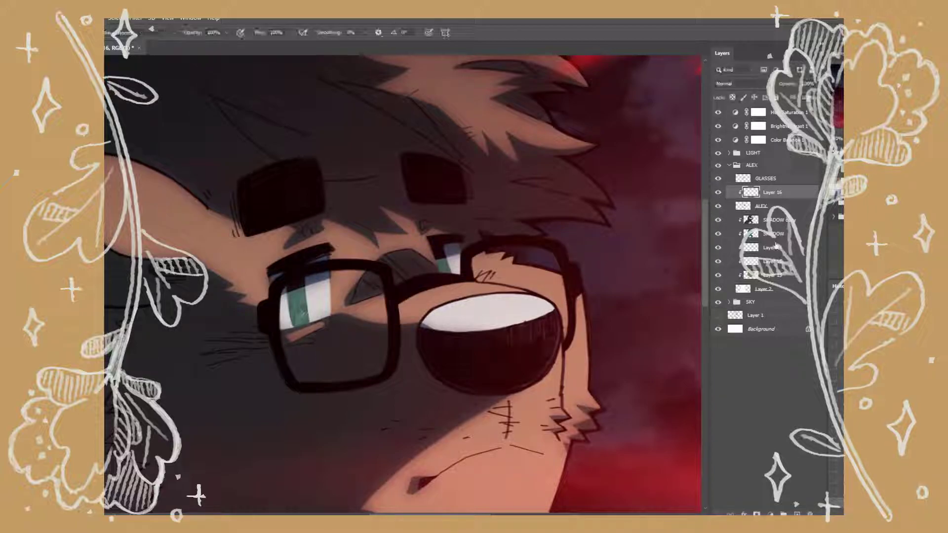
{"action": "key", "text": "Return"}
- Brush colour into the near eye's iris on Layer 14 beneath the line art
{"action": "left_click", "coordinate": [775, 247]}
{"action": "scroll", "coordinate": [308, 320], "scroll_direction": "up", "scroll_amount": 2}
{"action": "left_click_drag", "start_coordinate": [282, 287], "coordinate": [300, 270]}
{"action": "left_click_drag", "start_coordinate": [305, 321], "coordinate": [291, 322]}
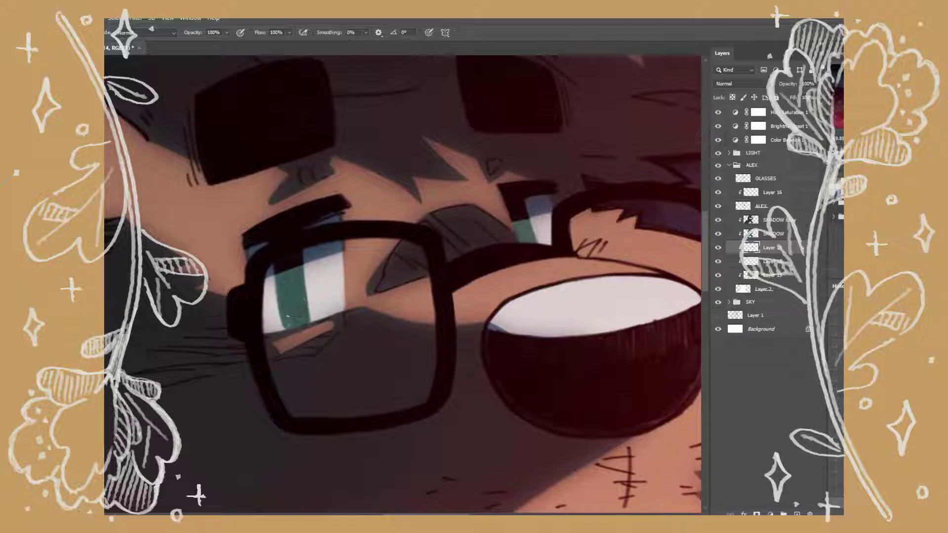
{"action": "key", "text": "e"}
{"action": "key", "text": "b"}
{"action": "scroll", "coordinate": [533, 239], "scroll_direction": "down", "scroll_amount": 5}
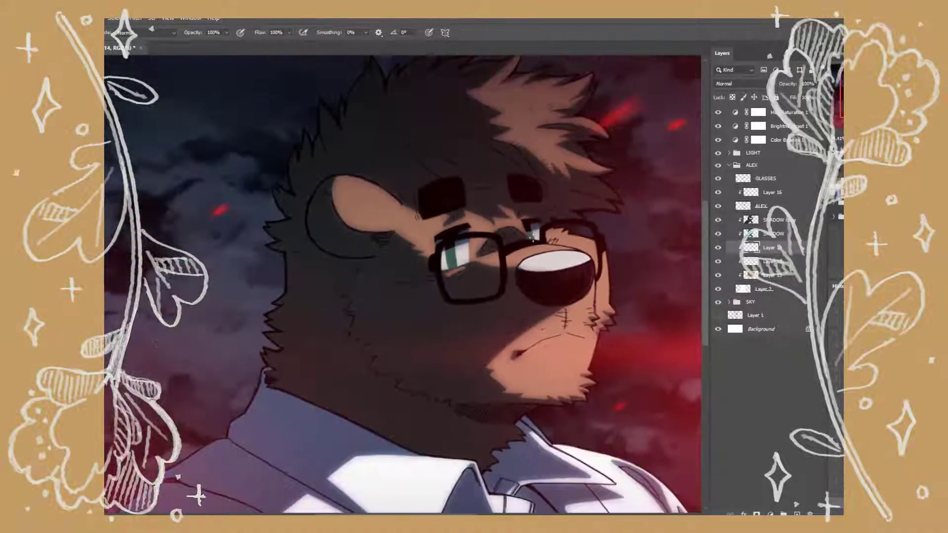
- Add a new layer above Layer 16 and paint a short stroke across the top of the near eye's iris
{"action": "scroll", "coordinate": [532, 238], "scroll_direction": "up", "scroll_amount": 2}
{"action": "left_click", "coordinate": [758, 196]}
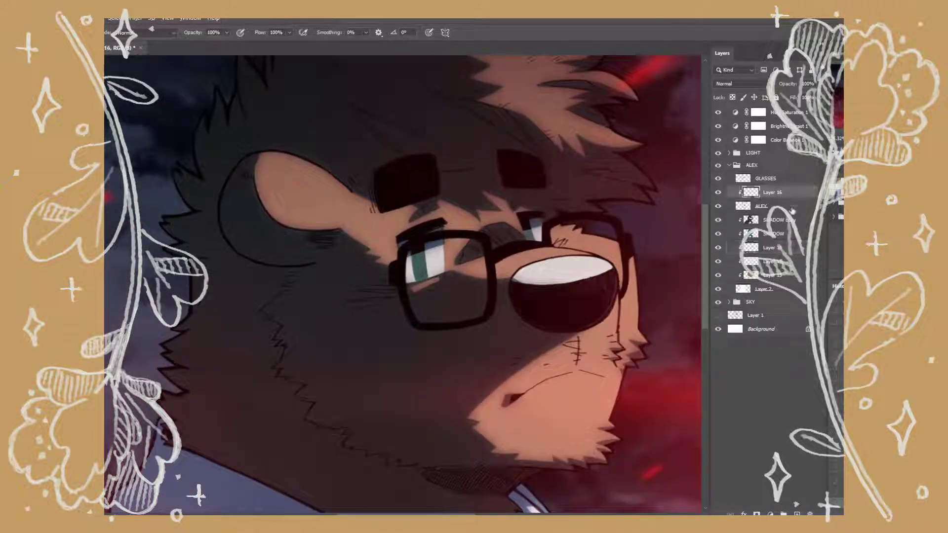
{"action": "key", "text": "ctrl+shift+alt+n"}
{"action": "scroll", "coordinate": [527, 215], "scroll_direction": "up", "scroll_amount": 4}
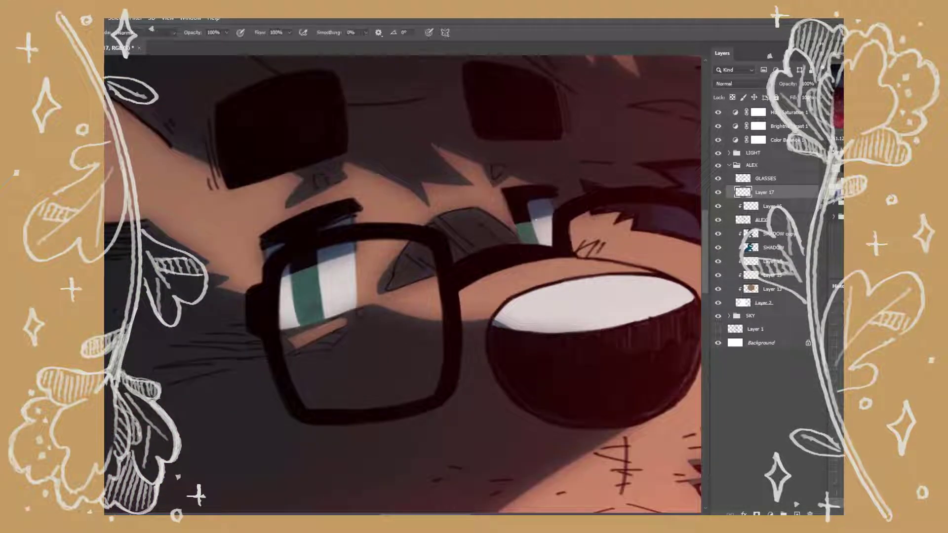
{"action": "left_click_drag", "start_coordinate": [311, 268], "coordinate": [325, 263]}
{"action": "key", "text": "ctrl+minus"}
- Duplicate the eye stroke layer twice and group the eye stroke layers under the name EYEL
{"action": "key", "text": "ctrl+j"}
{"action": "key", "text": "ctrl+j"}
{"action": "left_click", "coordinate": [745, 86]}
{"action": "left_click", "coordinate": [743, 205]}
{"action": "left_click", "coordinate": [768, 221], "text": "shift"}
{"action": "key", "text": "ctrl+g"}
{"action": "double_click", "coordinate": [773, 193]}
{"action": "key", "text": "Return"}
- Add a new layer clipped to the character's line art and dab a small touch of colour on the eye linework
{"action": "key", "text": "space"}
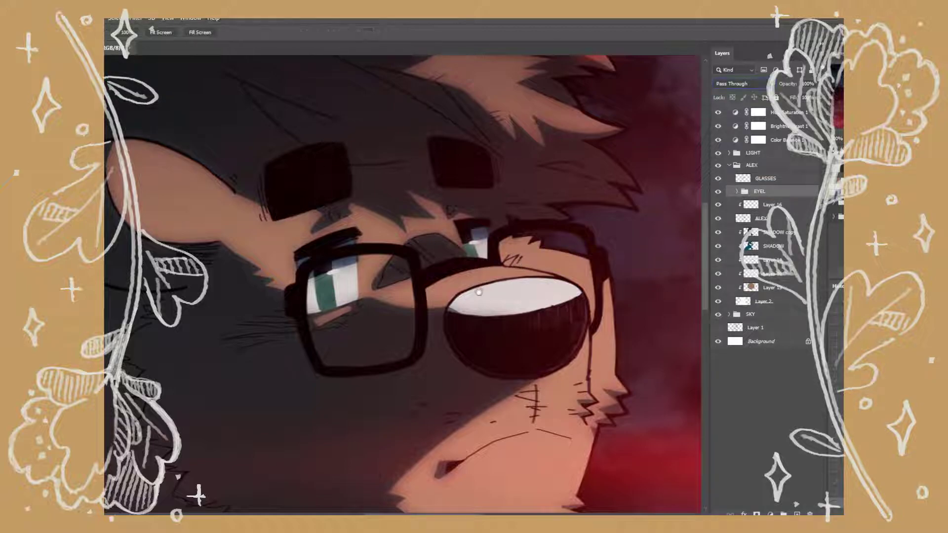
{"action": "scroll", "coordinate": [454, 273], "scroll_direction": "down", "scroll_amount": 5}
{"action": "scroll", "coordinate": [623, 253], "scroll_direction": "up", "scroll_amount": 2}
{"action": "left_click_drag", "start_coordinate": [467, 298], "coordinate": [569, 292]}
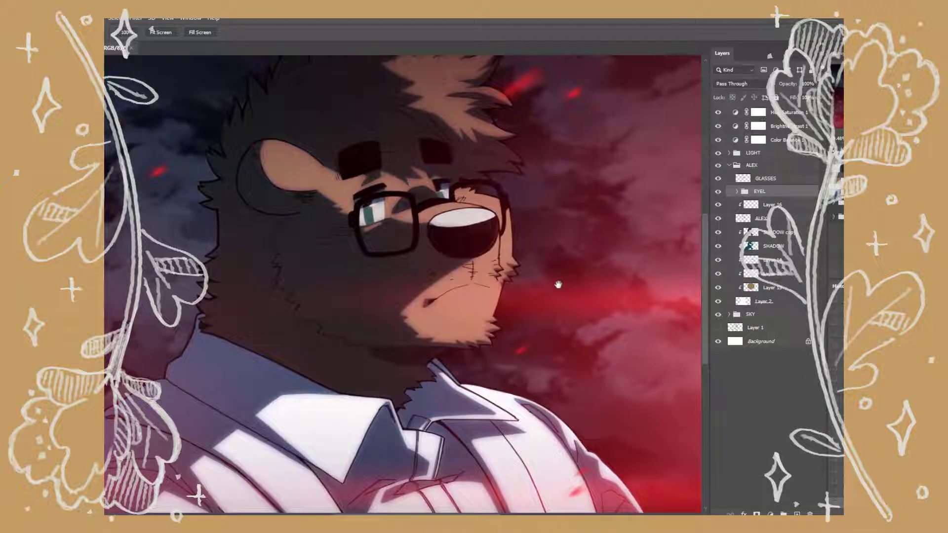
{"action": "left_click", "coordinate": [763, 218]}
{"action": "key", "text": "ctrl+shift+alt+n"}
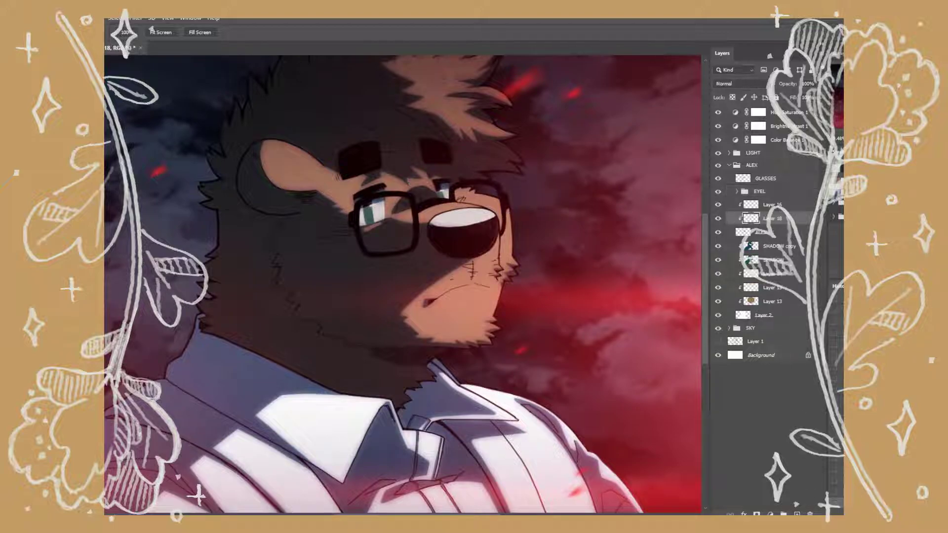
{"action": "scroll", "coordinate": [498, 374], "scroll_direction": "up", "scroll_amount": 5}
{"action": "key", "text": "b"}
{"action": "left_click", "coordinate": [491, 248]}
- Add another layer clipped to the line art and paint over the dark outline along the nose highlight's upper edge
{"action": "key", "text": "h"}
{"action": "left_click_drag", "start_coordinate": [578, 338], "coordinate": [381, 267]}
{"action": "scroll", "coordinate": [552, 248], "scroll_direction": "down", "scroll_amount": 5}
{"action": "left_click", "coordinate": [763, 232]}
{"action": "scroll", "coordinate": [361, 255], "scroll_direction": "up", "scroll_amount": 3}
{"action": "left_click", "coordinate": [796, 514]}
{"action": "key", "text": "b"}
{"action": "mouse_move", "coordinate": [541, 207]}
{"action": "left_mouse_down"}
{"action": "mouse_move", "coordinate": [487, 208]}
{"action": "mouse_move", "coordinate": [417, 226]}
{"action": "mouse_move", "coordinate": [392, 244]}
{"action": "left_mouse_up"}
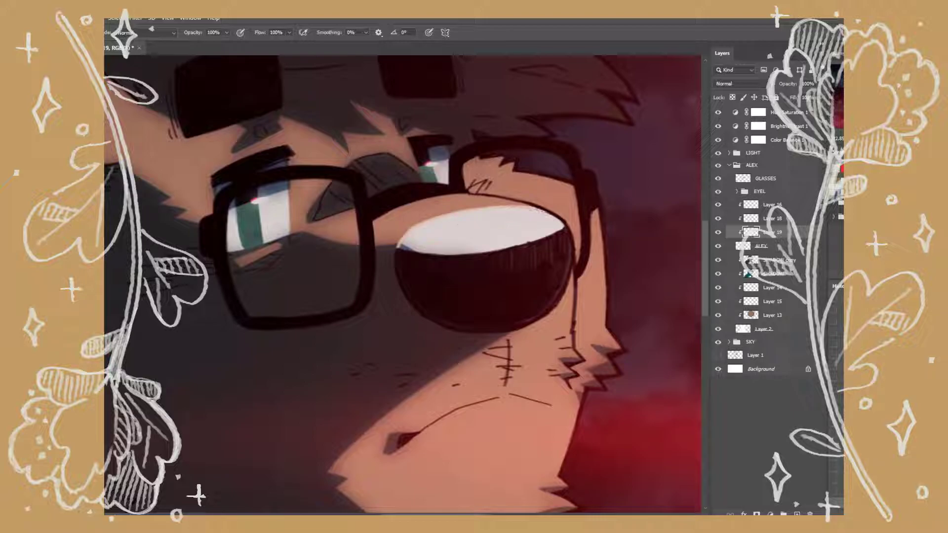
- Add a new clipped layer directly above Layer 2, the character's base layer
{"action": "scroll", "coordinate": [408, 246], "scroll_direction": "down", "scroll_amount": 5}
{"action": "key", "text": "h"}
{"action": "scroll", "coordinate": [539, 272], "scroll_direction": "up", "scroll_amount": 2}
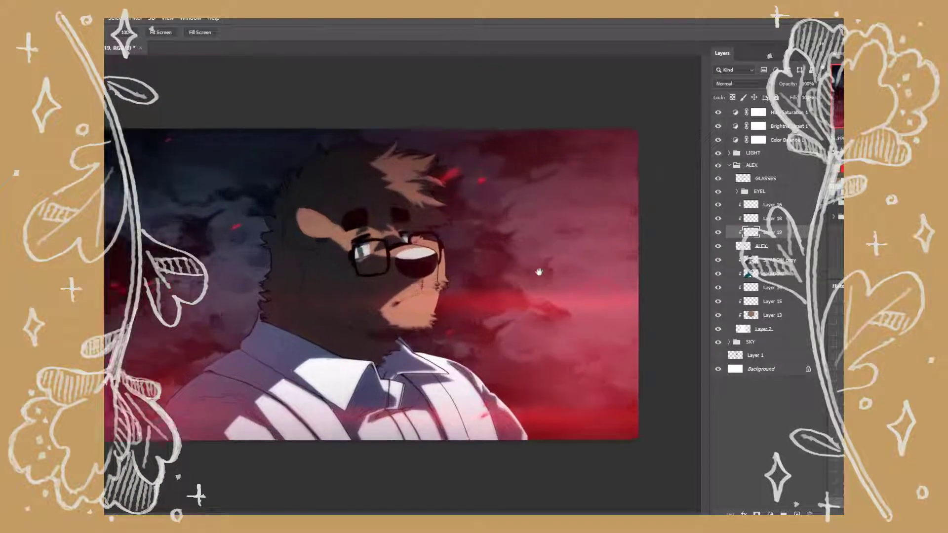
{"action": "scroll", "coordinate": [539, 272], "scroll_direction": "up", "scroll_amount": 1}
{"action": "scroll", "coordinate": [553, 248], "scroll_direction": "up", "scroll_amount": 2}
{"action": "left_click_drag", "start_coordinate": [476, 330], "coordinate": [519, 265]}
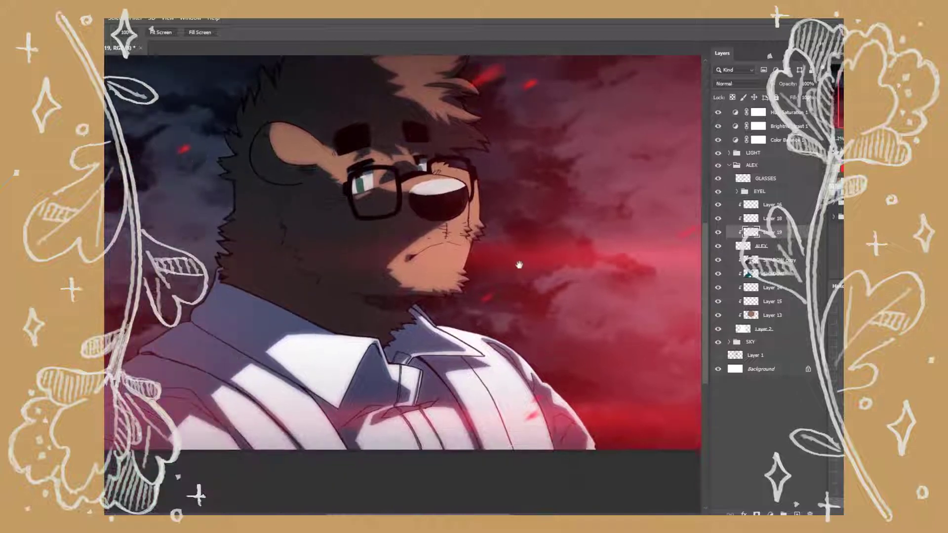
{"action": "left_click", "coordinate": [772, 329]}
{"action": "left_click", "coordinate": [796, 513]}
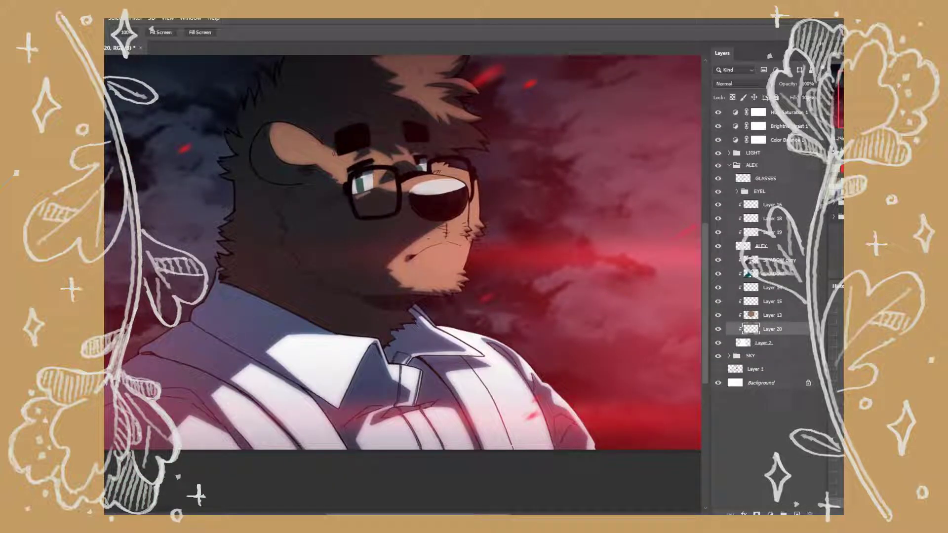
- Lasso the whole torso below the chin on Layer 20, fill it with the jacket colour and deselect
{"action": "key", "text": "l"}
{"action": "mouse_move", "coordinate": [217, 251]}
{"action": "left_mouse_down"}
{"action": "mouse_move", "coordinate": [584, 488]}
{"action": "mouse_move", "coordinate": [512, 288]}
{"action": "left_mouse_up"}
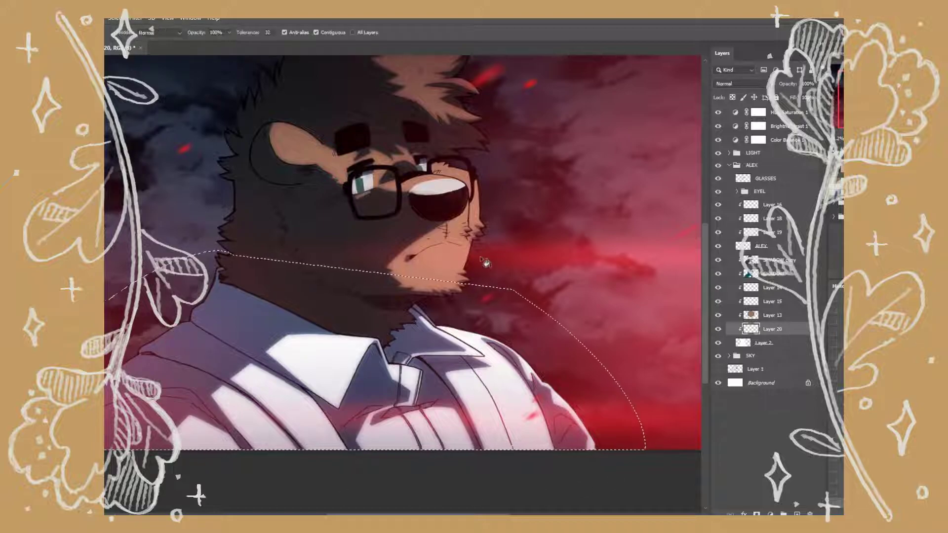
{"action": "key", "text": "g"}
{"action": "left_click", "coordinate": [505, 402]}
{"action": "key", "text": "ctrl+d"}
- Adjust the clothing fill on Layer 20 to a darker brownish grey with Hue/Saturation
{"action": "key", "text": "ctrl+u"}
{"action": "left_click_drag", "start_coordinate": [713, 255], "coordinate": [744, 254]}
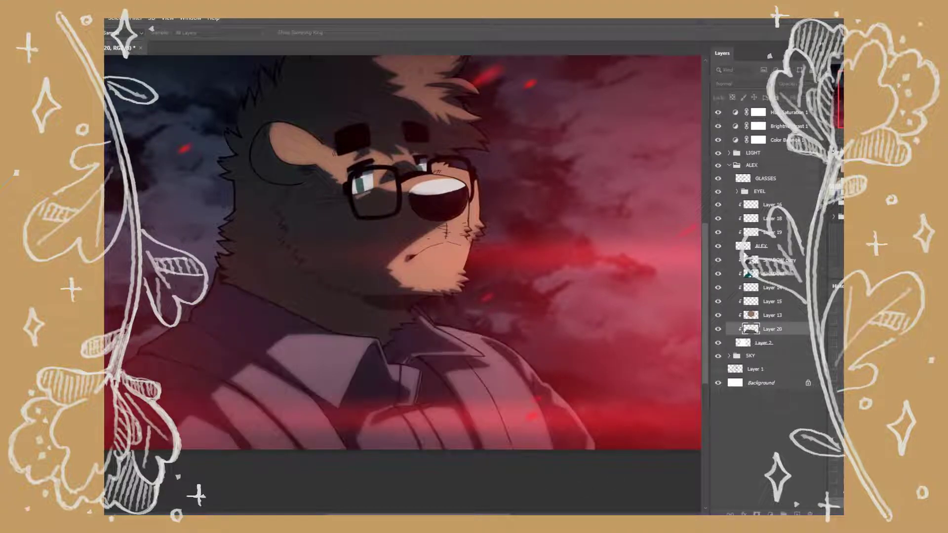
{"action": "key", "text": "ctrl+shift+z"}
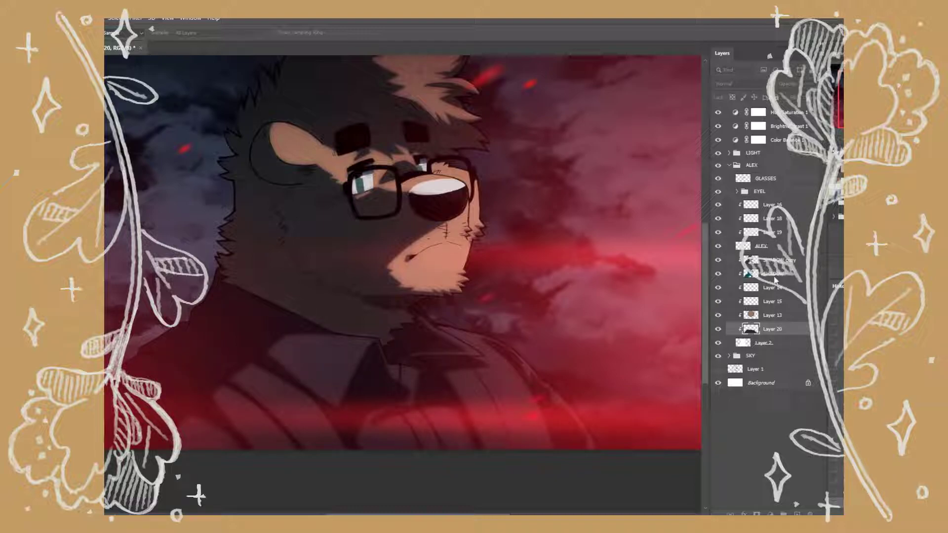
{"action": "key", "text": "ctrl+z"}
{"action": "key", "text": "ctrl+z"}
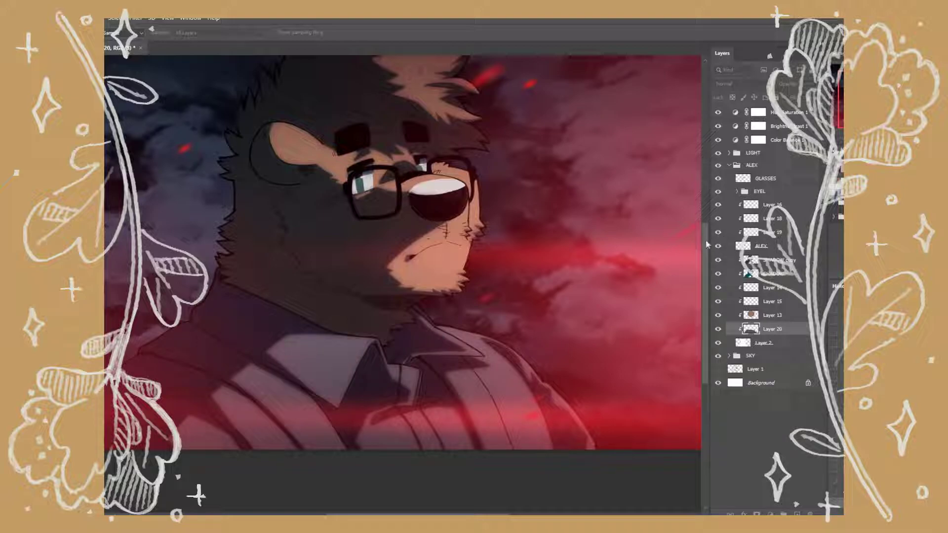
{"action": "key", "text": "ctrl+shift+z"}
{"action": "key", "text": "g"}
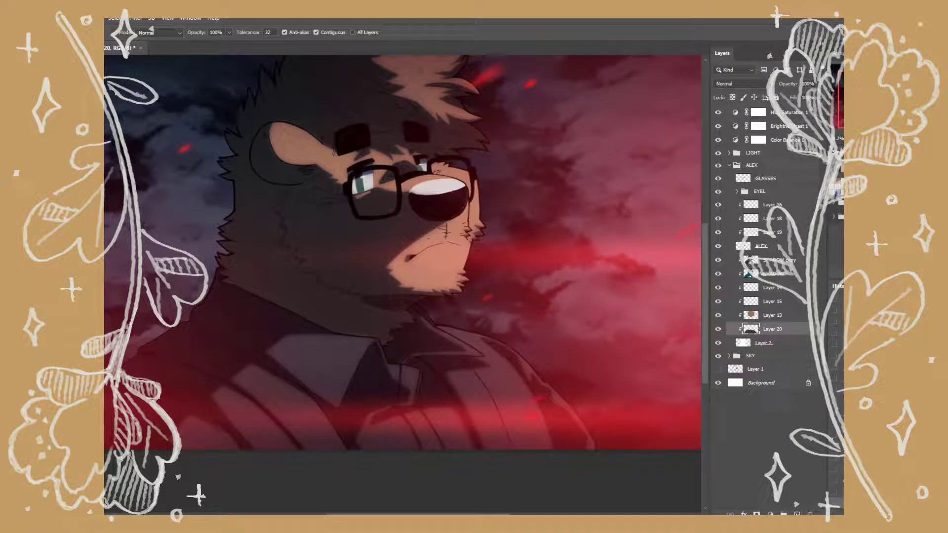
- Add a new clipped layer above Layer 20 for the shirt colour
{"action": "key", "text": "ctrl+shift+alt+n"}
{"action": "key", "text": "space"}
{"action": "left_click_drag", "start_coordinate": [462, 375], "coordinate": [482, 258]}
{"action": "scroll", "coordinate": [482, 258], "scroll_direction": "up", "scroll_amount": 5}
{"action": "key", "text": "w"}
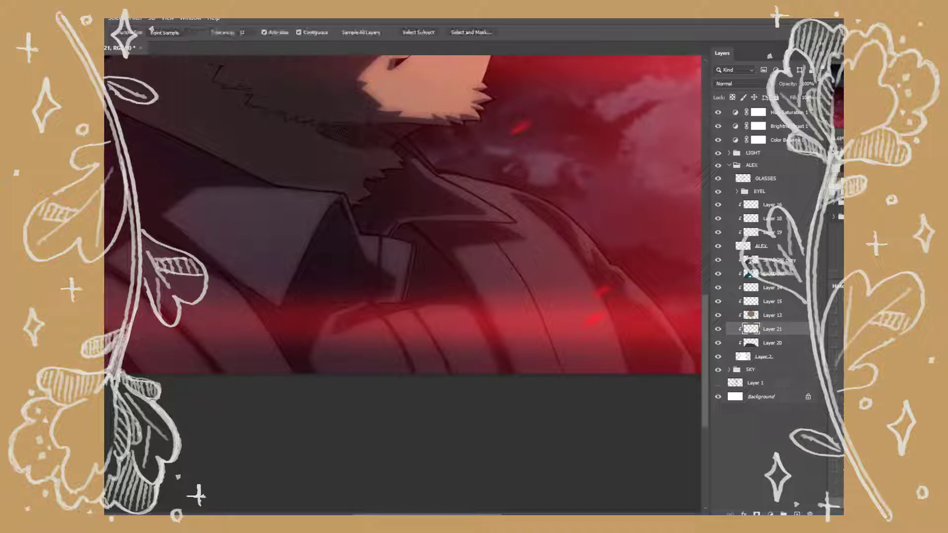
- Select the collar, tie and shirt front regions enclosed by the line art with the Magic Wand
{"action": "left_click", "coordinate": [770, 245]}
{"action": "left_click", "coordinate": [470, 334]}
{"action": "left_click", "coordinate": [429, 200], "text": "shift"}
{"action": "left_click", "coordinate": [394, 266], "text": "shift"}
{"action": "left_click", "coordinate": [336, 266], "text": "shift"}
{"action": "left_click", "coordinate": [266, 237], "text": "shift"}
{"action": "left_click", "coordinate": [417, 332], "text": "shift"}
{"action": "left_click", "coordinate": [410, 305], "text": "shift"}
{"action": "left_click", "coordinate": [118, 19]}
{"action": "left_click", "coordinate": [245, 178]}
{"action": "key", "text": "Return"}
- Refine the shirt selection with the Lasso, fill it with white on Layer 21 and deselect
{"action": "key", "text": "l"}
{"action": "mouse_move", "coordinate": [105, 185]}
{"action": "left_mouse_down"}
{"action": "mouse_move", "coordinate": [226, 274]}
{"action": "mouse_move", "coordinate": [494, 419]}
{"action": "mouse_move", "coordinate": [370, 141]}
{"action": "mouse_move", "coordinate": [106, 79]}
{"action": "left_mouse_up"}
{"action": "key", "text": "g"}
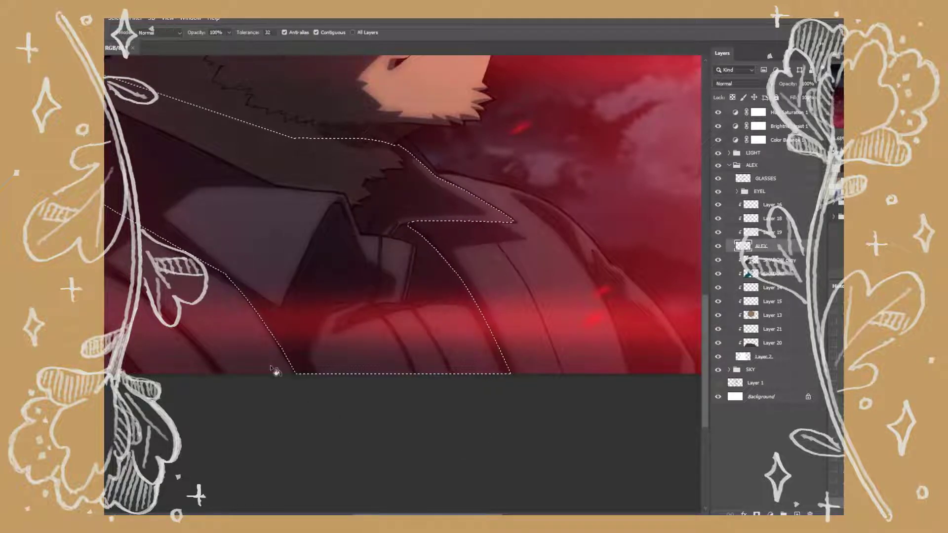
{"action": "left_click", "coordinate": [772, 329]}
{"action": "left_click", "coordinate": [476, 355]}
{"action": "key", "text": "ctrl+d"}
{"action": "key", "text": "ctrl+minus"}
{"action": "key", "text": "ctrl+minus"}
{"action": "key", "text": "ctrl+minus"}
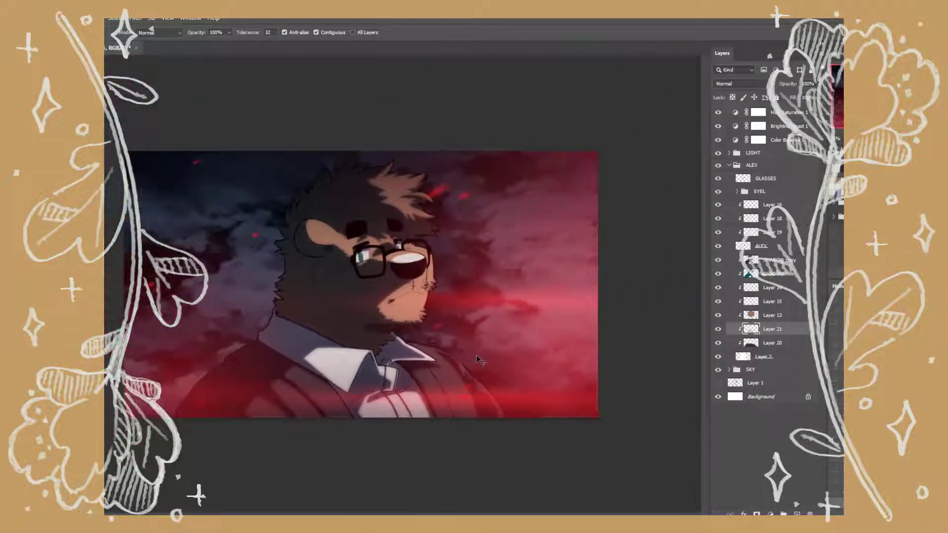
- Touch up the white shirt colour around the collar, tie and shirt front on Layer 21
{"action": "key", "text": "ctrl+plus"}
{"action": "key", "text": "ctrl+plus"}
{"action": "key", "text": "ctrl+plus"}
{"action": "left_click_drag", "start_coordinate": [417, 461], "coordinate": [413, 254]}
{"action": "left_click_drag", "start_coordinate": [497, 269], "coordinate": [552, 296]}
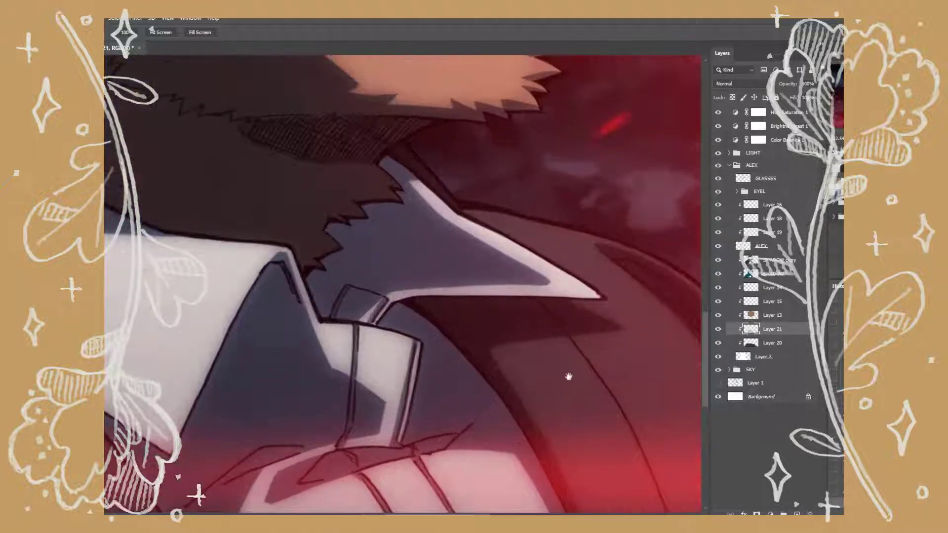
{"action": "key", "text": "b"}
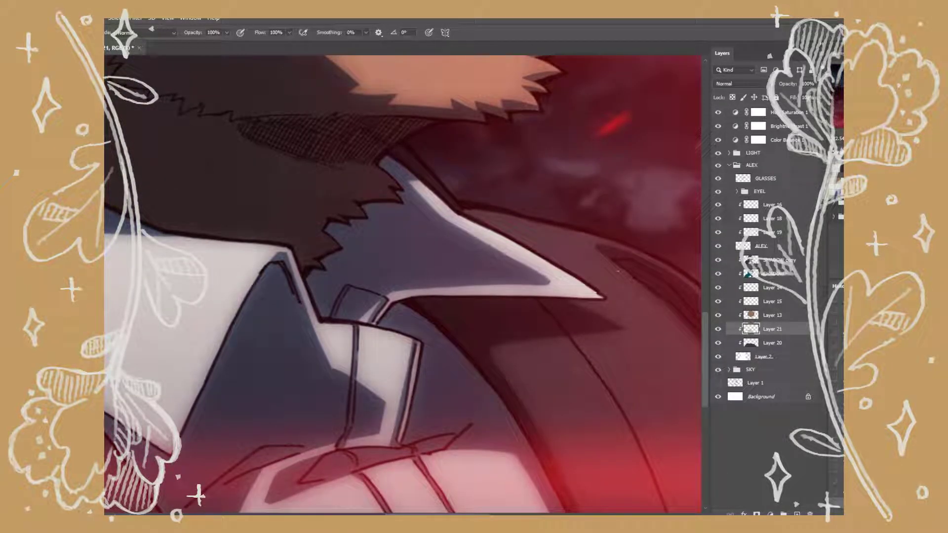
{"action": "key", "text": "h"}
{"action": "left_click_drag", "start_coordinate": [546, 400], "coordinate": [546, 232]}
{"action": "key", "text": "b"}
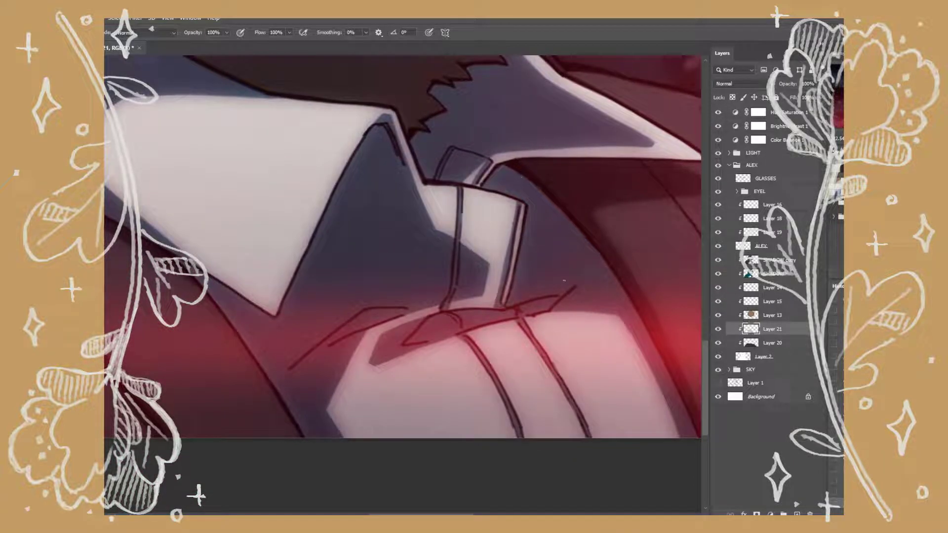
{"action": "key", "text": "space"}
{"action": "left_click_drag", "start_coordinate": [651, 307], "coordinate": [577, 336]}
{"action": "key", "text": "ctrl+0"}
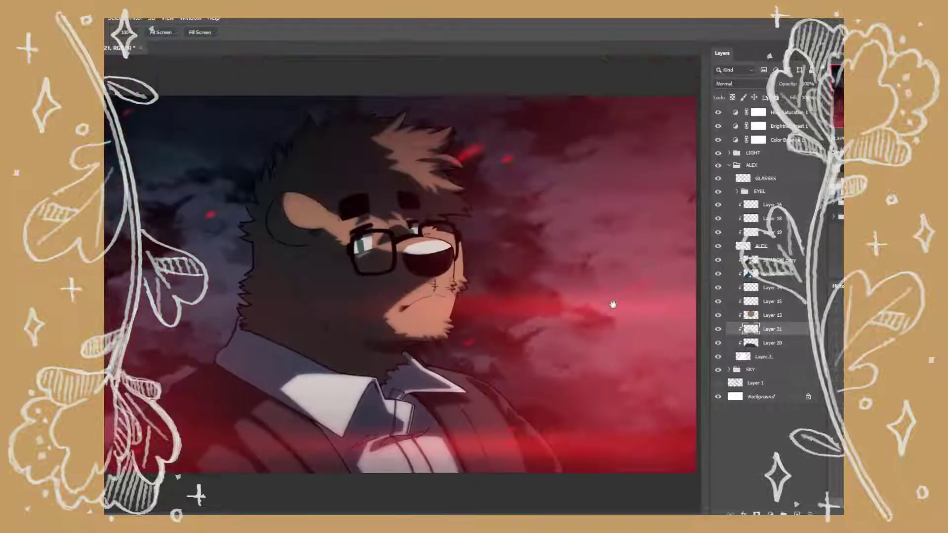
- Add a clipped layer above Layer 14 set to Overlay and brush a warm glow over the hair tuft and face
{"action": "left_click", "coordinate": [781, 286]}
{"action": "left_click", "coordinate": [796, 514]}
{"action": "left_click", "coordinate": [739, 83]}
{"action": "left_click", "coordinate": [736, 227]}
{"action": "key", "text": "b"}
{"action": "mouse_move", "coordinate": [387, 116]}
{"action": "left_mouse_down"}
{"action": "mouse_move", "coordinate": [433, 134]}
{"action": "mouse_move", "coordinate": [445, 189]}
{"action": "mouse_move", "coordinate": [388, 257]}
{"action": "mouse_move", "coordinate": [411, 255]}
{"action": "left_mouse_up"}
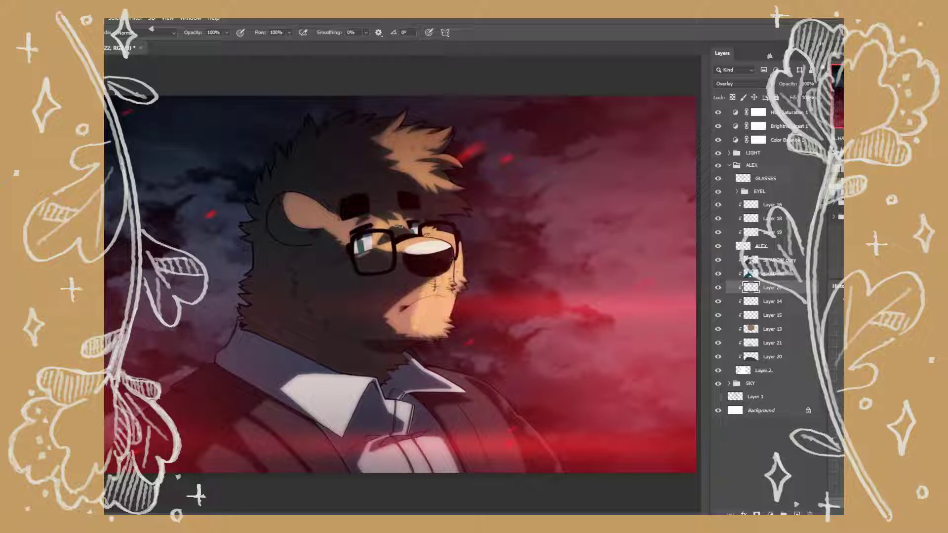
- Brush the Overlay glow over the ear, back of the head, jacket and cheek, and smudge it softly
{"action": "left_click_drag", "start_coordinate": [296, 202], "coordinate": [330, 222]}
{"action": "mouse_move", "coordinate": [303, 112]}
{"action": "left_mouse_down"}
{"action": "mouse_move", "coordinate": [250, 261]}
{"action": "mouse_move", "coordinate": [266, 287]}
{"action": "left_mouse_up"}
{"action": "mouse_move", "coordinate": [347, 383]}
{"action": "left_mouse_down"}
{"action": "mouse_move", "coordinate": [331, 405]}
{"action": "mouse_move", "coordinate": [424, 368]}
{"action": "mouse_move", "coordinate": [484, 405]}
{"action": "mouse_move", "coordinate": [418, 463]}
{"action": "mouse_move", "coordinate": [321, 446]}
{"action": "mouse_move", "coordinate": [187, 478]}
{"action": "left_mouse_up"}
{"action": "left_click_drag", "start_coordinate": [314, 285], "coordinate": [346, 316]}
{"action": "key", "text": "r"}
{"action": "mouse_move", "coordinate": [432, 126]}
{"action": "left_mouse_down"}
{"action": "mouse_move", "coordinate": [380, 160]}
{"action": "mouse_move", "coordinate": [401, 125]}
{"action": "left_mouse_up"}
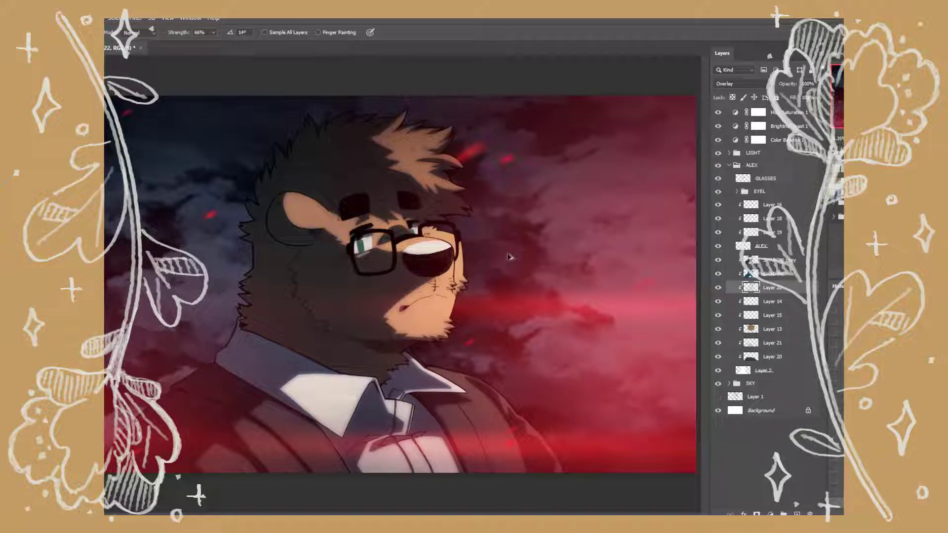
- Add a new clipped layer, move it above Layer 16 and set its blend mode to Overlay
{"action": "key", "text": "h"}
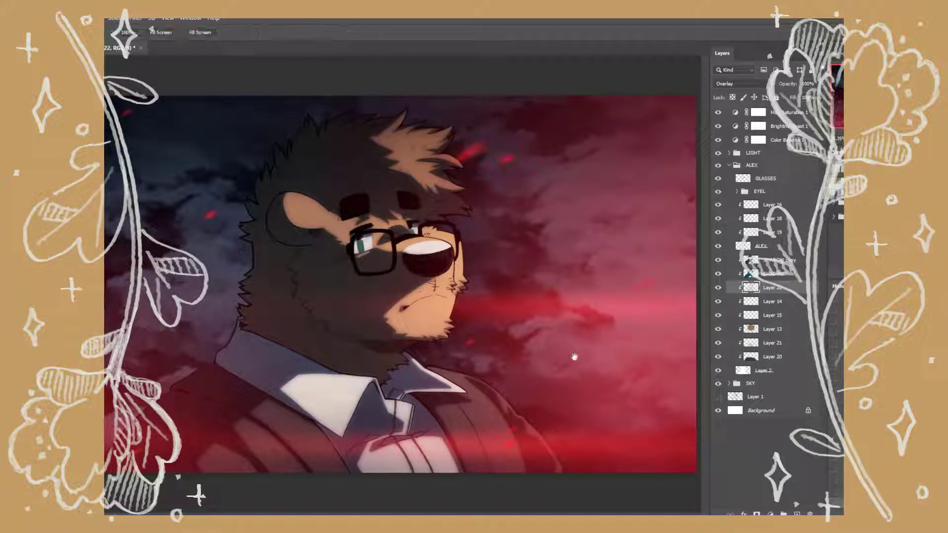
{"action": "left_click", "coordinate": [761, 249]}
{"action": "left_click", "coordinate": [770, 233]}
{"action": "key", "text": "ctrl+shift+alt+n"}
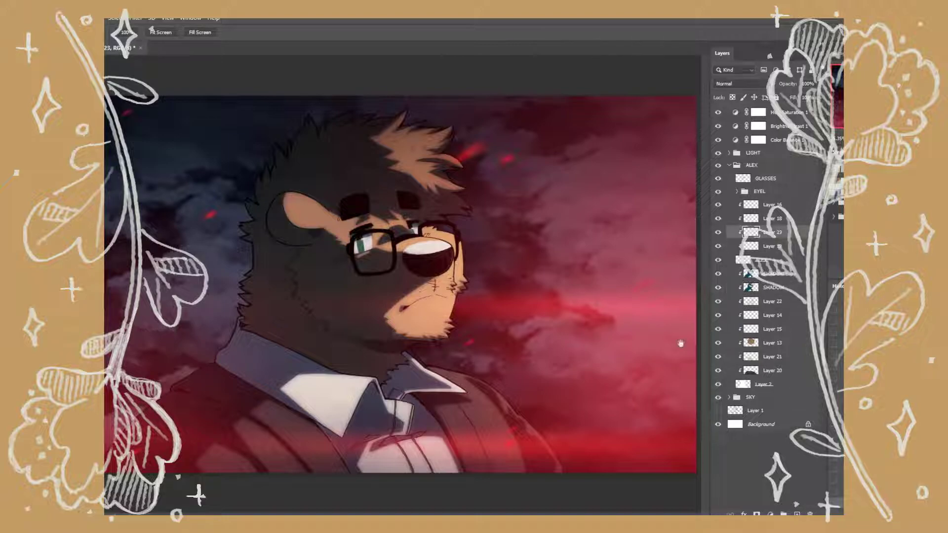
{"action": "scroll", "coordinate": [444, 275], "scroll_direction": "up", "scroll_amount": 4}
{"action": "left_click", "coordinate": [719, 246]}
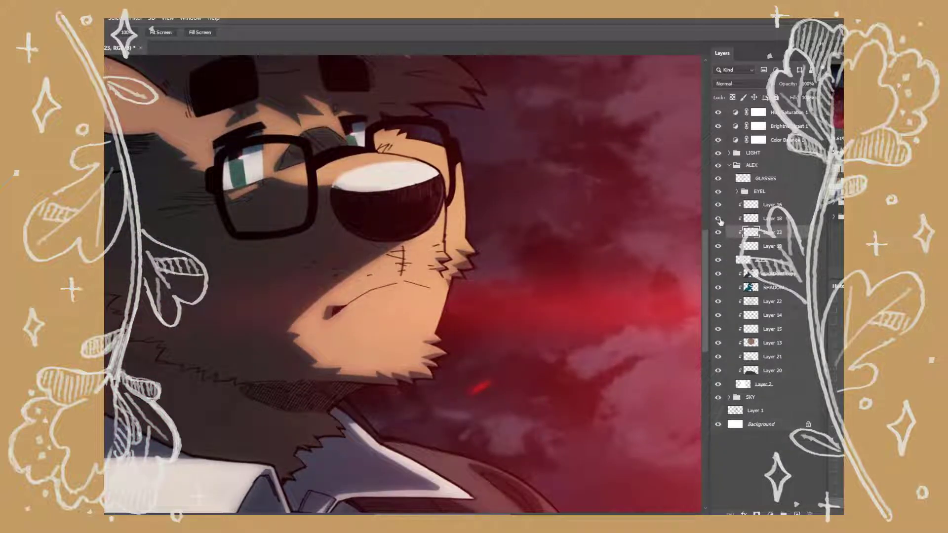
{"action": "left_click_drag", "start_coordinate": [772, 233], "coordinate": [773, 200]}
{"action": "scroll", "coordinate": [633, 206], "scroll_direction": "up", "scroll_amount": 5}
{"action": "left_click_drag", "start_coordinate": [405, 207], "coordinate": [629, 258]}
{"action": "left_click", "coordinate": [739, 84]}
{"action": "left_click", "coordinate": [731, 194]}
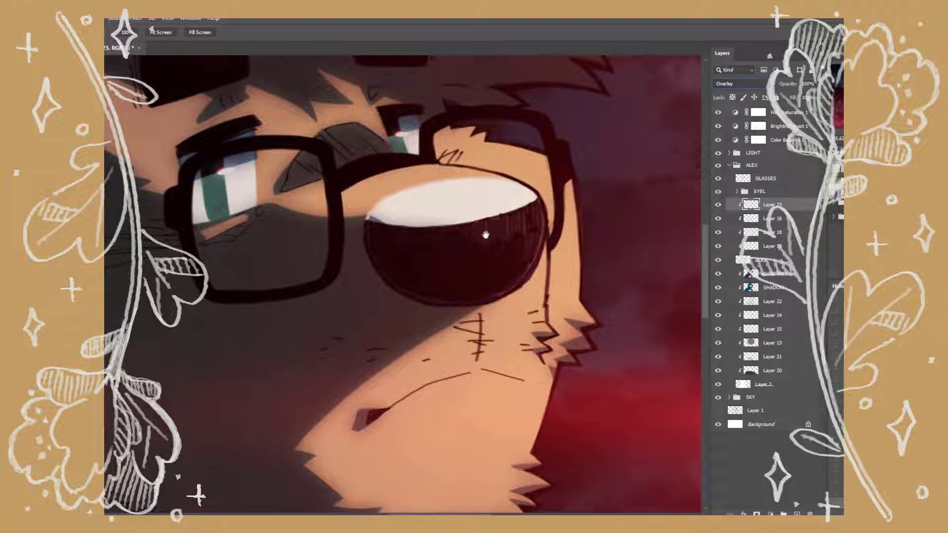
- Brush a brighter green glow into the lower part of the near iris and erase thin diagonal hatch lines through it
{"action": "left_click_drag", "start_coordinate": [476, 220], "coordinate": [572, 274]}
{"action": "key", "text": "b"}
{"action": "left_click_drag", "start_coordinate": [312, 262], "coordinate": [316, 270]}
{"action": "key", "text": "e"}
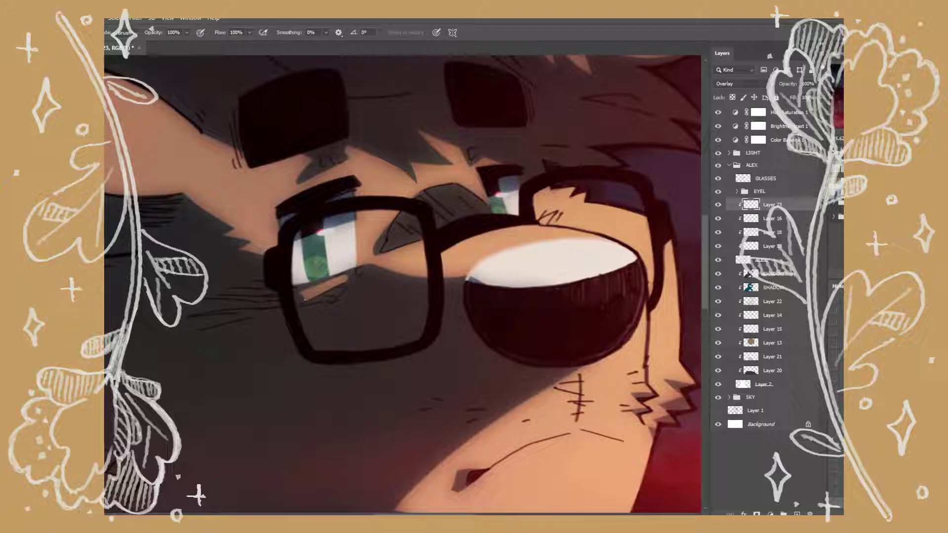
{"action": "key", "text": "space"}
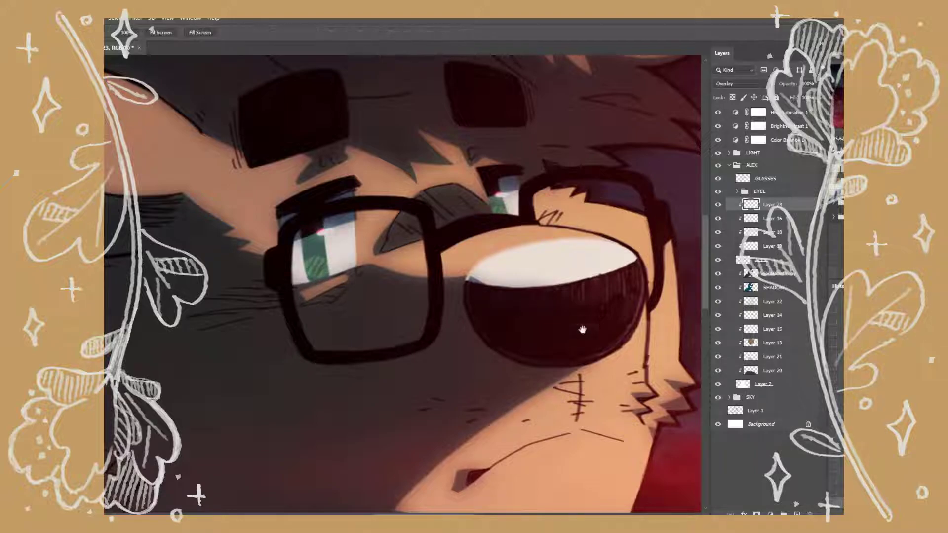
{"action": "scroll", "coordinate": [584, 322], "scroll_direction": "down", "scroll_amount": 5}
{"action": "left_click_drag", "start_coordinate": [595, 222], "coordinate": [601, 229]}
{"action": "scroll", "coordinate": [617, 232], "scroll_direction": "down", "scroll_amount": 3}
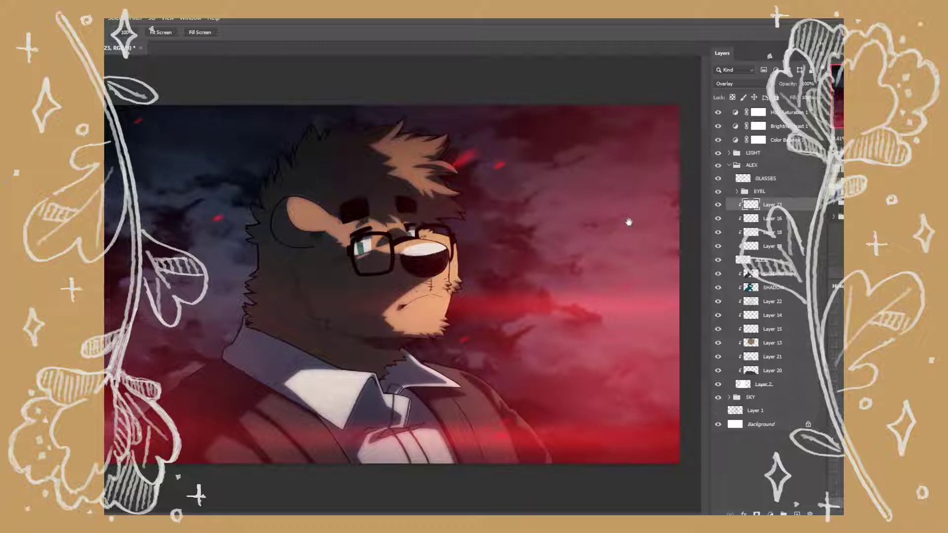
- Add a new layer below GLASSES and paint a white edge highlight inside the far lens's outer rim
{"action": "key", "text": "ctrl+shift+alt+n"}
{"action": "key", "text": "ctrl+plus"}
{"action": "key", "text": "ctrl+plus"}
{"action": "key", "text": "ctrl+plus"}
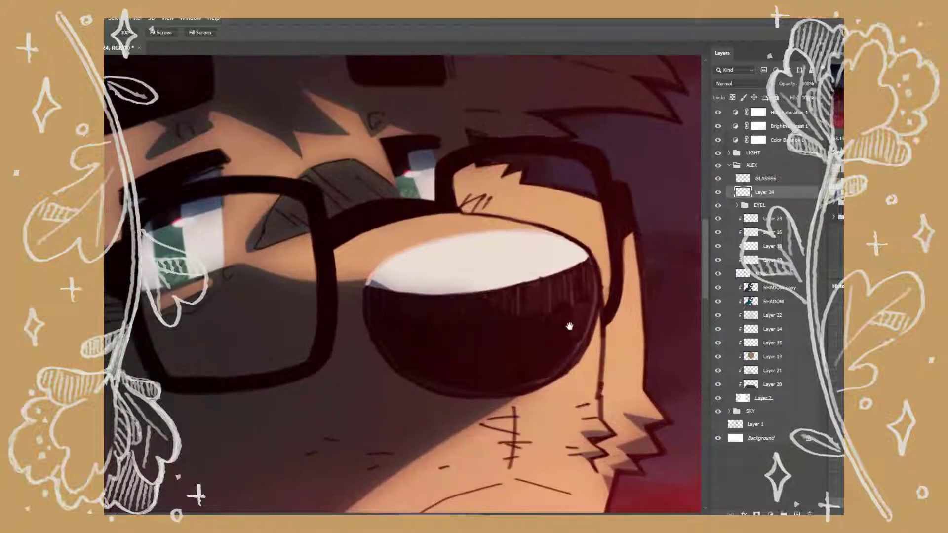
{"action": "key", "text": "b"}
{"action": "mouse_move", "coordinate": [571, 157]}
{"action": "left_mouse_down"}
{"action": "mouse_move", "coordinate": [598, 205]}
{"action": "mouse_move", "coordinate": [610, 296]}
{"action": "left_mouse_up"}
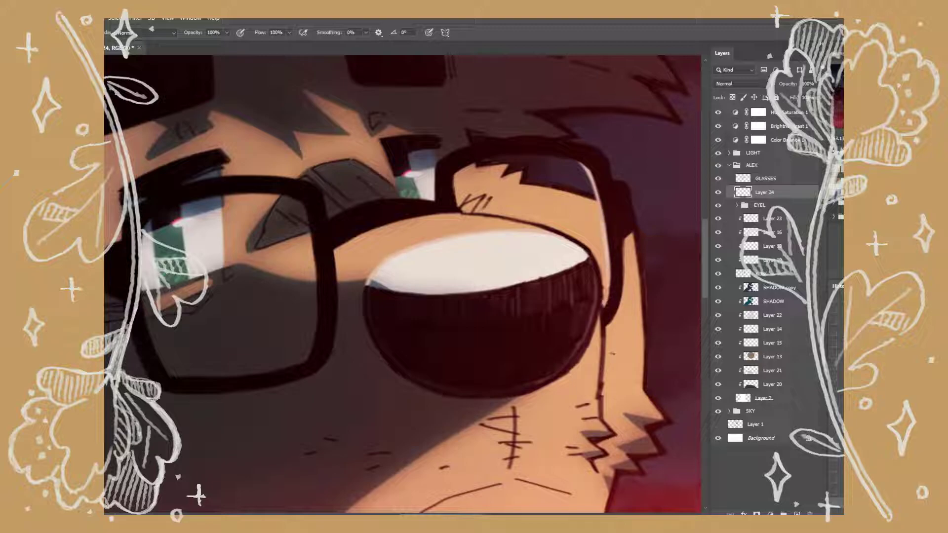
- Rotate the canvas and paint a thin white highlight along the inner rim of the near lens
{"action": "mouse_move", "coordinate": [298, 202]}
{"action": "left_mouse_down"}
{"action": "mouse_move", "coordinate": [315, 303]}
{"action": "mouse_move", "coordinate": [307, 358]}
{"action": "mouse_move", "coordinate": [498, 375]}
{"action": "left_mouse_up"}
{"action": "key", "text": "r"}
{"action": "key", "text": "space"}
{"action": "left_click_drag", "start_coordinate": [513, 375], "coordinate": [546, 178]}
{"action": "mouse_move", "coordinate": [426, 207]}
{"action": "left_mouse_down"}
{"action": "mouse_move", "coordinate": [429, 256]}
{"action": "mouse_move", "coordinate": [411, 329]}
{"action": "left_mouse_up"}
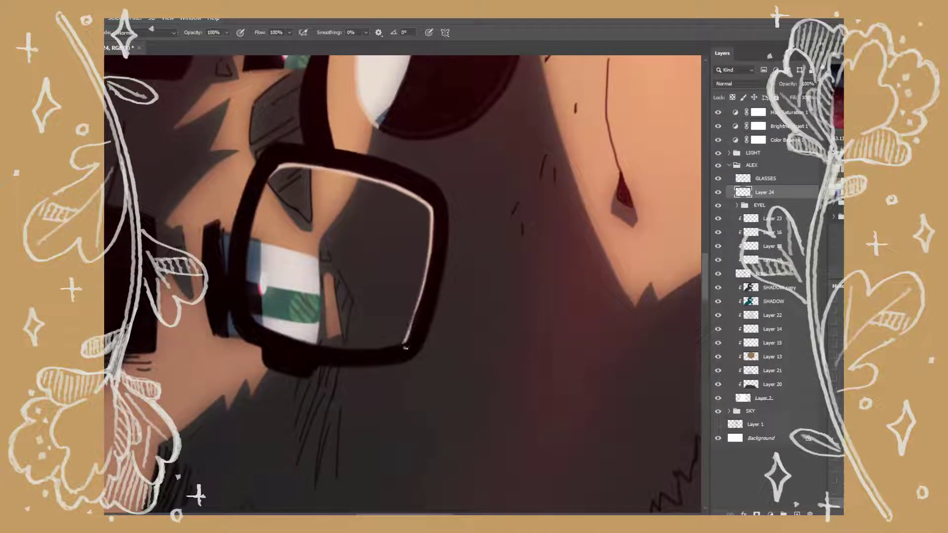
- Reset the canvas view and set the lens highlight layer's opacity to 60%
{"action": "key", "text": "Escape"}
{"action": "key", "text": "ctrl+minus"}
{"action": "scroll", "coordinate": [601, 309], "scroll_direction": "down", "scroll_amount": 5}
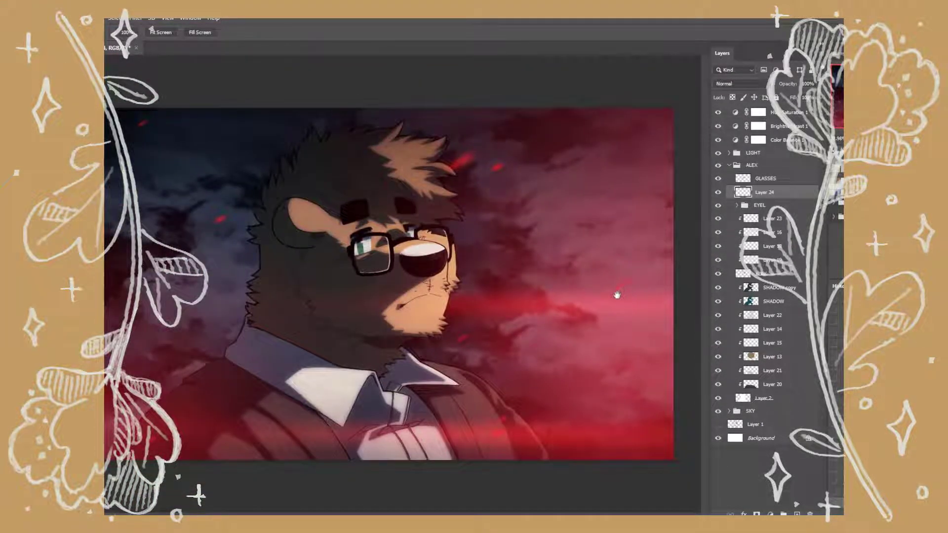
{"action": "key", "text": "ctrl+plus"}
{"action": "key", "text": "ctrl+plus"}
{"action": "key", "text": "6"}
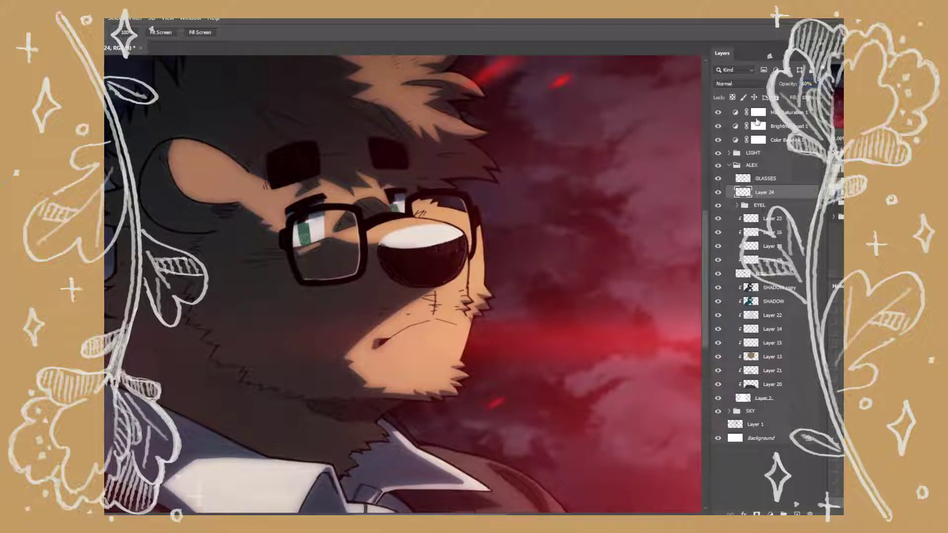
- Add an Overlay layer above the lens highlight layer and paint diagonal warm yellow reflections across both lenses of the glasses
{"action": "key", "text": "ctrl+shift+alt+n"}
{"action": "key", "text": "shift+alt+o"}
{"action": "left_click_drag", "start_coordinate": [504, 290], "coordinate": [586, 303]}
{"action": "key", "text": "b"}
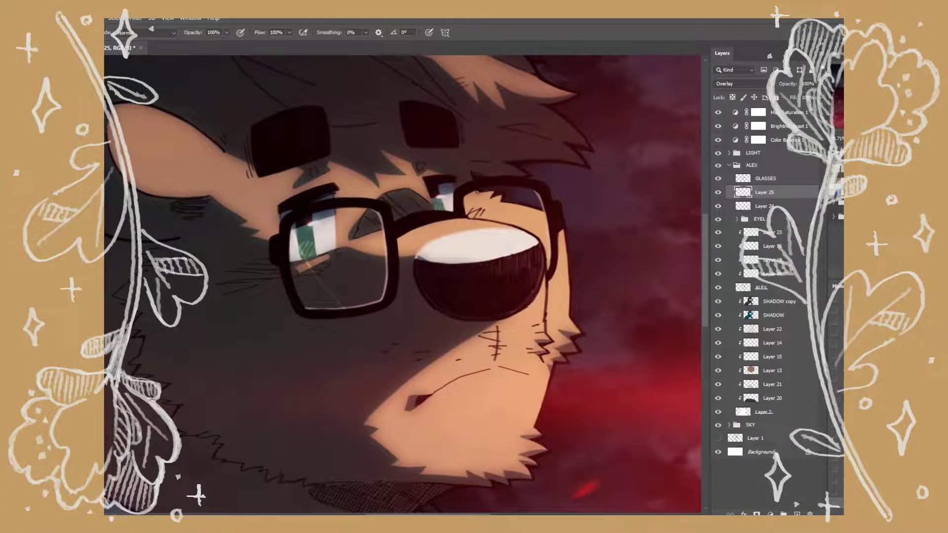
{"action": "key", "text": "g"}
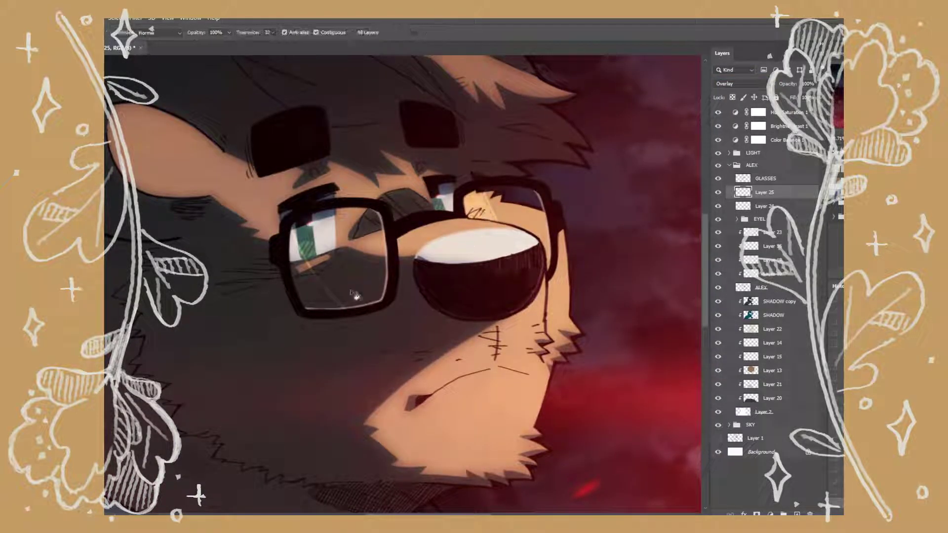
{"action": "scroll", "coordinate": [323, 321], "scroll_direction": "up", "scroll_amount": 1}
{"action": "key", "text": "b"}
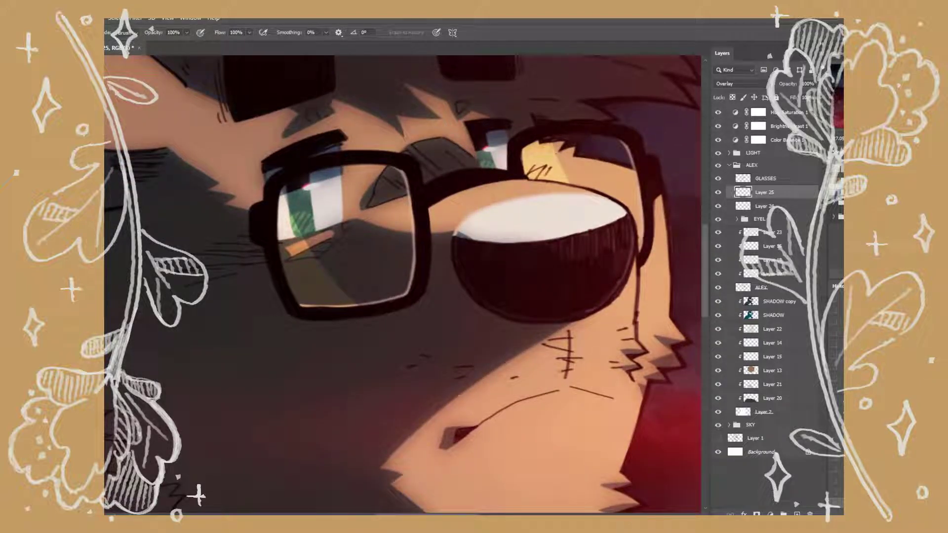
{"action": "left_click_drag", "start_coordinate": [321, 270], "coordinate": [310, 261]}
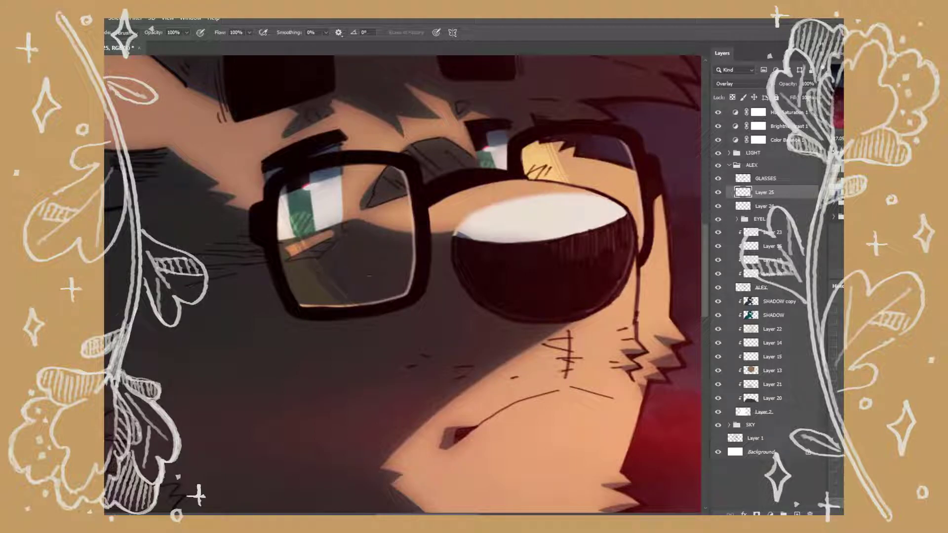
- Reduce the opacity of the Overlay lens reflection layer and check the glasses within the whole picture
{"action": "scroll", "coordinate": [604, 279], "scroll_direction": "down", "scroll_amount": 3}
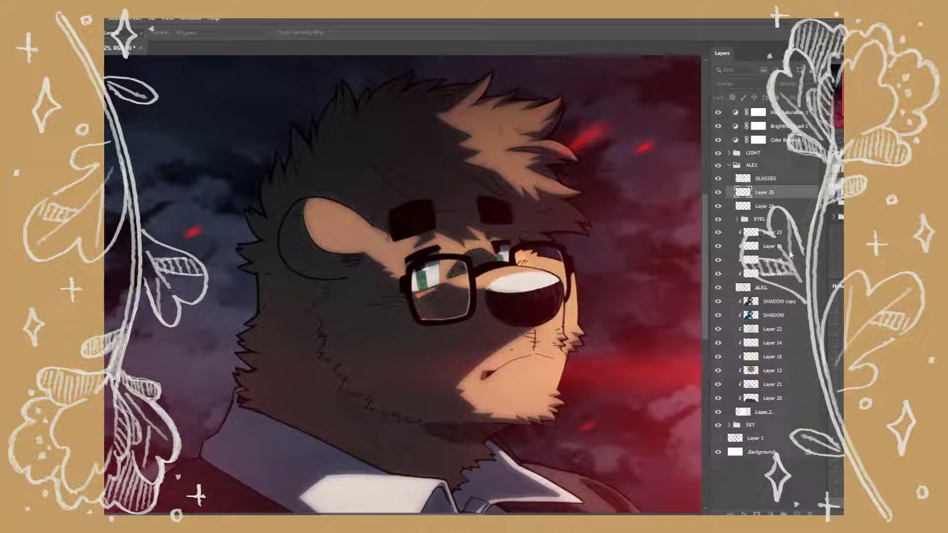
{"action": "key", "text": "z"}
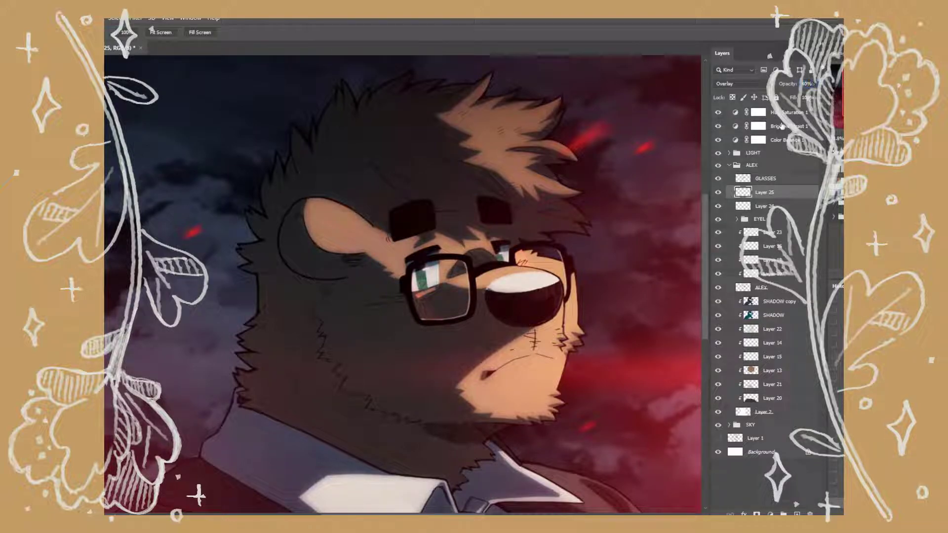
{"action": "key", "text": "ctrl+minus"}
{"action": "key", "text": "ctrl+minus"}
{"action": "scroll", "coordinate": [482, 312], "scroll_direction": "up", "scroll_amount": 4}
{"action": "left_click_drag", "start_coordinate": [484, 311], "coordinate": [547, 327]}
{"action": "scroll", "coordinate": [568, 357], "scroll_direction": "down", "scroll_amount": 3}
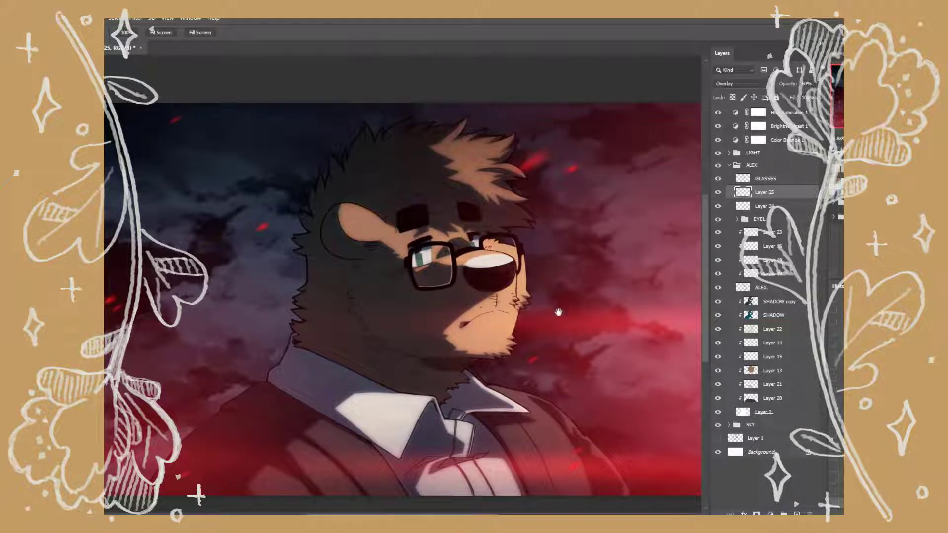
- Add a clipped Soft Light layer above Layer 22, lower its opacity and brush a warm tone onto the muzzle
{"action": "left_click", "coordinate": [773, 329]}
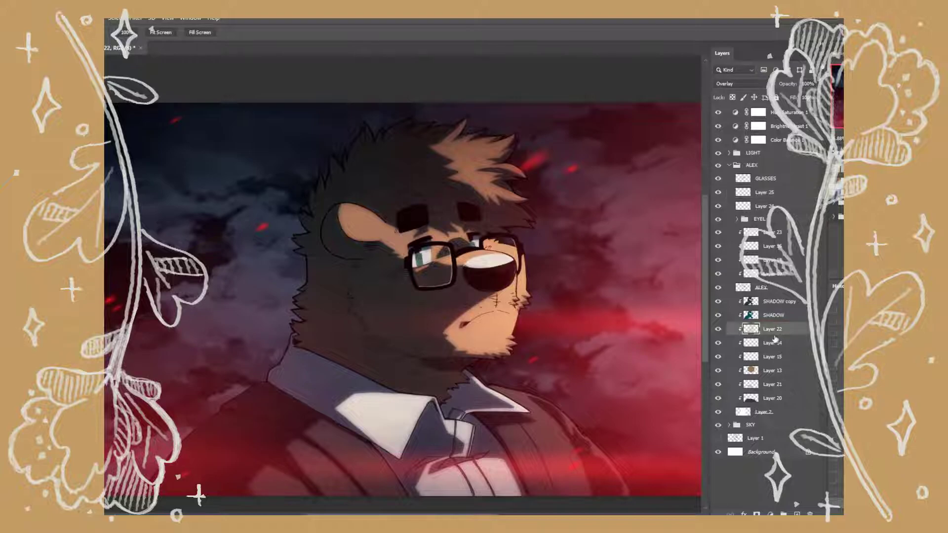
{"action": "key", "text": "ctrl+shift+alt+n"}
{"action": "key", "text": "shift+alt+f"}
{"action": "key", "text": "5"}
{"action": "key", "text": "b"}
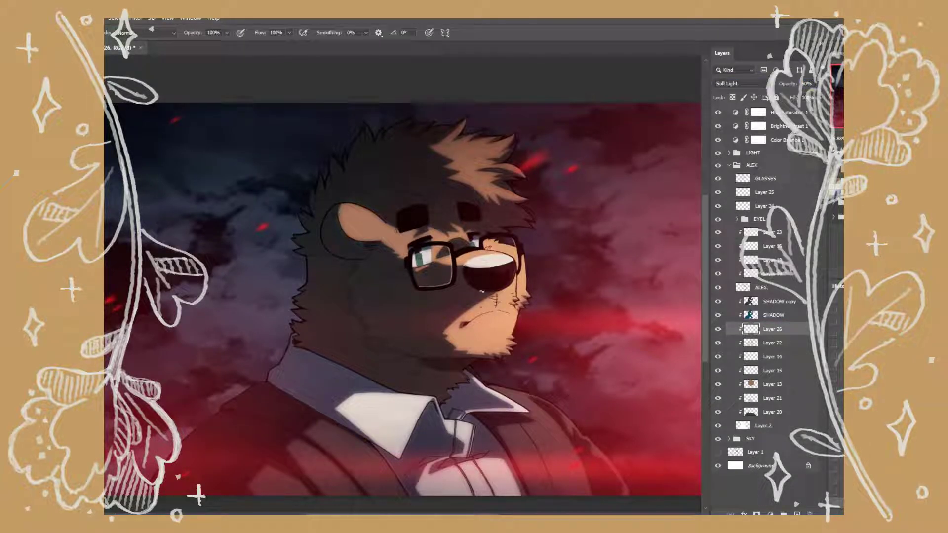
{"action": "mouse_move", "coordinate": [486, 300]}
{"action": "left_mouse_down"}
{"action": "mouse_move", "coordinate": [510, 296]}
{"action": "mouse_move", "coordinate": [464, 321]}
{"action": "left_mouse_up"}
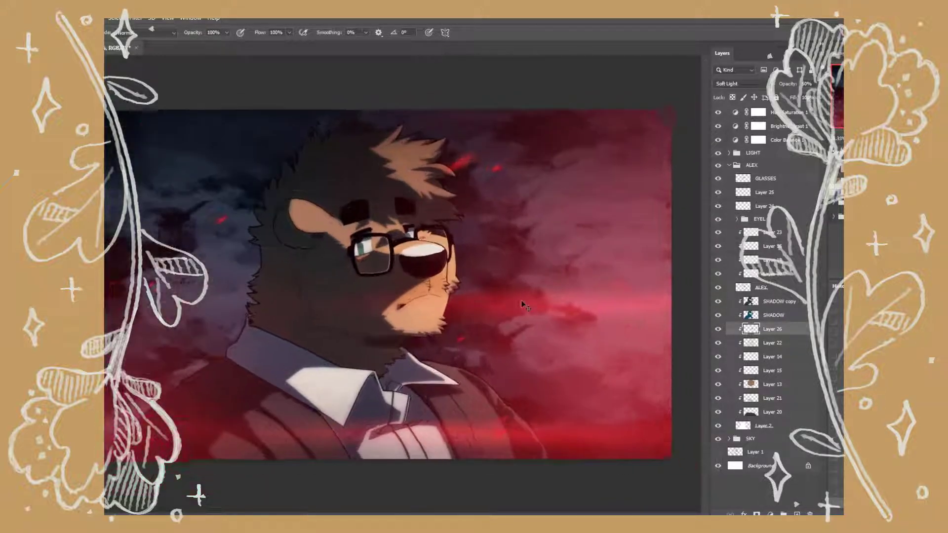
- Rotate the canvas around the muzzle and refine the warm orange tone between the nose and mouth
{"action": "scroll", "coordinate": [524, 305], "scroll_direction": "up", "scroll_amount": 3}
{"action": "key", "text": "h"}
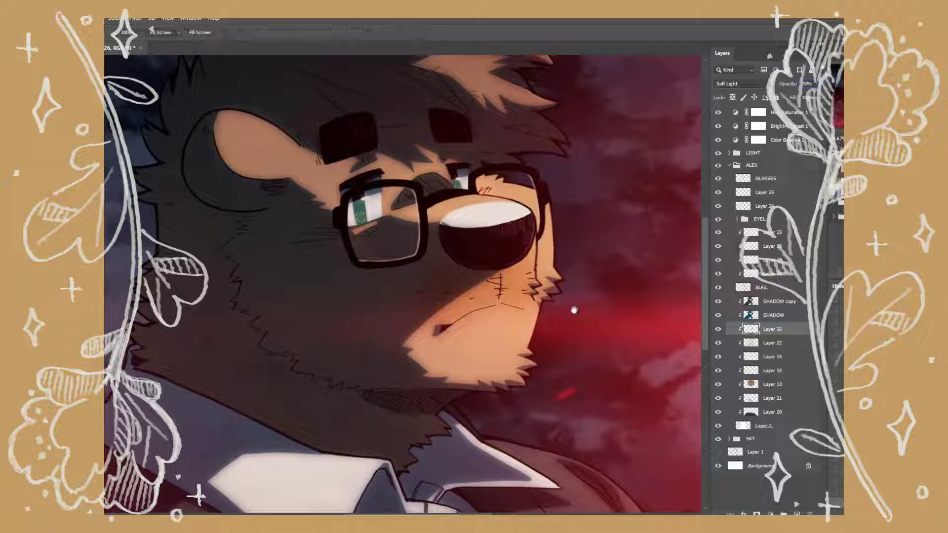
{"action": "scroll", "coordinate": [591, 310], "scroll_direction": "up", "scroll_amount": 5}
{"action": "key", "text": "r"}
{"action": "mouse_move", "coordinate": [623, 357]}
{"action": "left_mouse_down"}
{"action": "mouse_move", "coordinate": [579, 132]}
{"action": "mouse_move", "coordinate": [563, 113]}
{"action": "left_mouse_up"}
{"action": "key", "text": "e"}
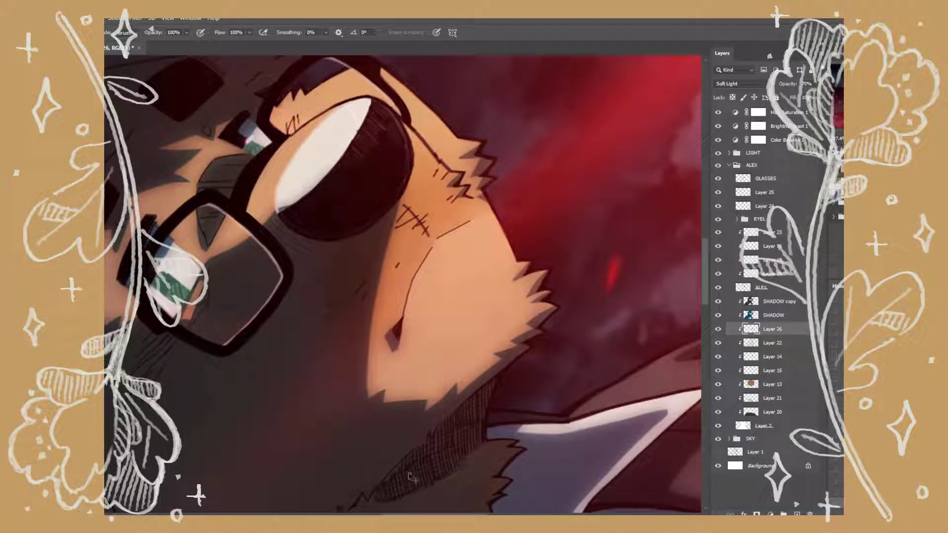
- Reset the canvas rotation and adjust the opacity of the muzzle's Soft Light layer
{"action": "key", "text": "Escape"}
{"action": "key", "text": "ctrl+0"}
{"action": "left_click", "coordinate": [804, 84]}
{"action": "key", "text": "space"}
{"action": "scroll", "coordinate": [560, 284], "scroll_direction": "down", "scroll_amount": 5}
{"action": "scroll", "coordinate": [538, 339], "scroll_direction": "up", "scroll_amount": 5}
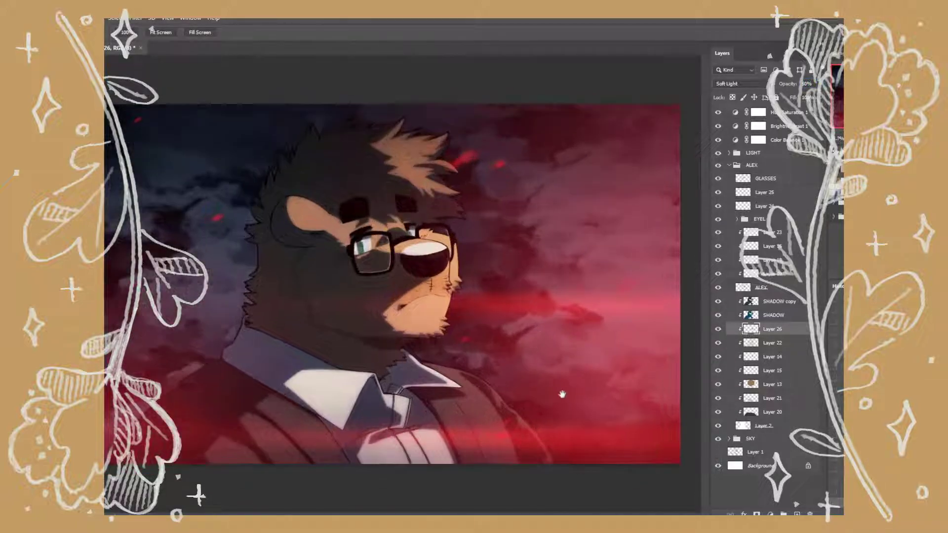
- Add a layer clipped to the ALEX line art, tint the head and clothing outlines dark red, and smudge the colour smooth
{"action": "left_click", "coordinate": [789, 288]}
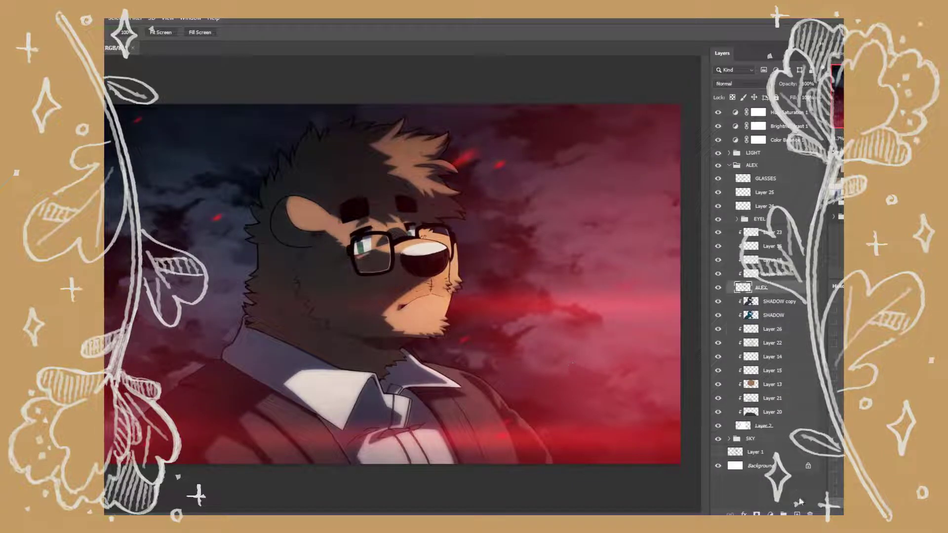
{"action": "key", "text": "ctrl+shift+alt+n"}
{"action": "key", "text": "b"}
{"action": "mouse_move", "coordinate": [464, 212]}
{"action": "left_mouse_down"}
{"action": "mouse_move", "coordinate": [282, 133]}
{"action": "mouse_move", "coordinate": [261, 190]}
{"action": "left_mouse_up"}
{"action": "left_click_drag", "start_coordinate": [234, 297], "coordinate": [232, 346]}
{"action": "mouse_move", "coordinate": [410, 267]}
{"action": "left_mouse_down"}
{"action": "mouse_move", "coordinate": [435, 249]}
{"action": "mouse_move", "coordinate": [325, 186]}
{"action": "mouse_move", "coordinate": [390, 127]}
{"action": "mouse_move", "coordinate": [488, 398]}
{"action": "mouse_move", "coordinate": [499, 348]}
{"action": "left_mouse_up"}
{"action": "mouse_move", "coordinate": [302, 408]}
{"action": "left_mouse_down"}
{"action": "mouse_move", "coordinate": [322, 358]}
{"action": "mouse_move", "coordinate": [311, 311]}
{"action": "left_mouse_up"}
{"action": "key", "text": "r"}
{"action": "mouse_move", "coordinate": [406, 337]}
{"action": "left_mouse_down"}
{"action": "mouse_move", "coordinate": [452, 238]}
{"action": "mouse_move", "coordinate": [376, 315]}
{"action": "mouse_move", "coordinate": [293, 287]}
{"action": "mouse_move", "coordinate": [349, 112]}
{"action": "left_mouse_up"}
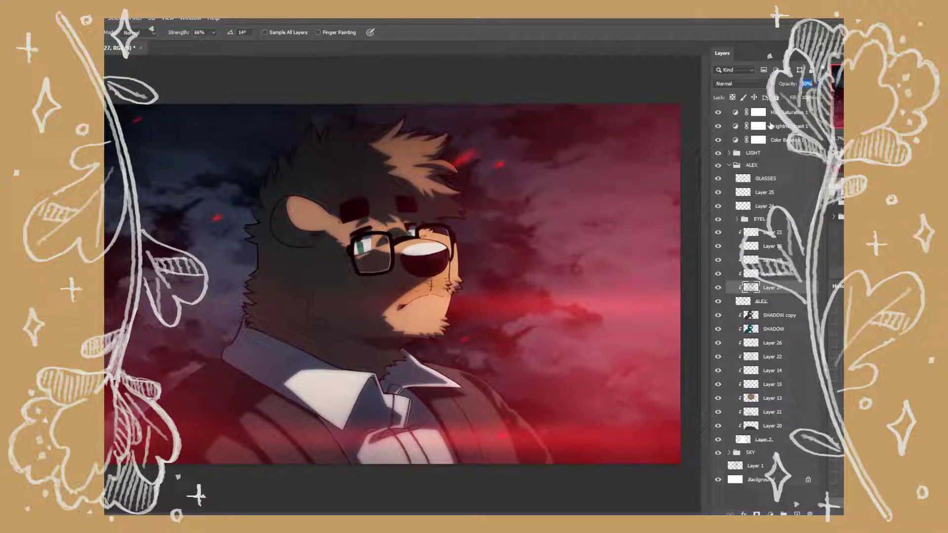
- Add a layer clipped to GLASSES, brush dark red onto the edges of the frames and smudge it in
{"action": "left_click", "coordinate": [777, 179]}
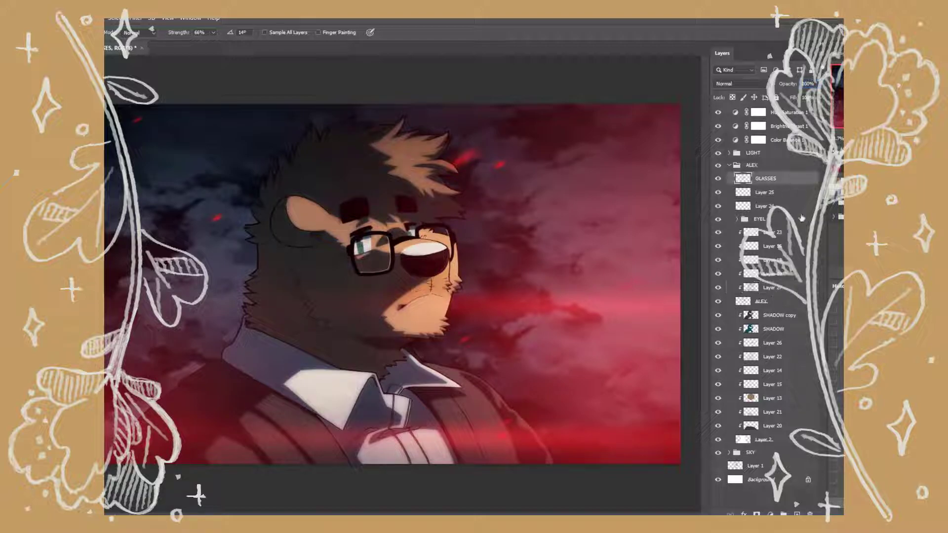
{"action": "left_click", "coordinate": [796, 513]}
{"action": "key", "text": "ctrl+alt+g"}
{"action": "key", "text": "b"}
{"action": "left_click_drag", "start_coordinate": [349, 249], "coordinate": [375, 274]}
{"action": "left_click_drag", "start_coordinate": [463, 232], "coordinate": [456, 239]}
{"action": "key", "text": "r"}
{"action": "mouse_move", "coordinate": [360, 260]}
{"action": "left_mouse_down"}
{"action": "mouse_move", "coordinate": [351, 270]}
{"action": "mouse_move", "coordinate": [375, 269]}
{"action": "left_mouse_up"}
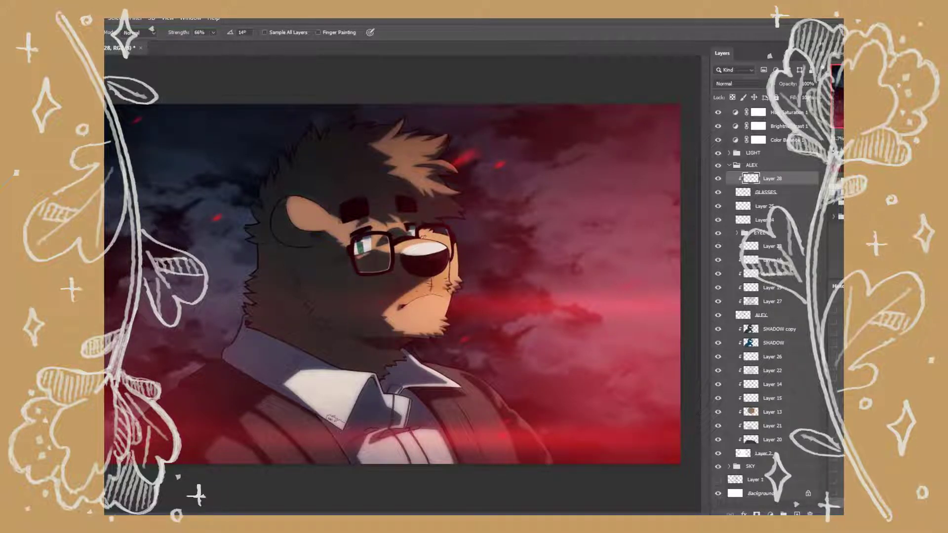
- Add a clipped layer directly above ALEX and paint a blended red reflection along the lower part of the nose with a smaller brush
{"action": "left_click", "coordinate": [767, 316]}
{"action": "key", "text": "ctrl+shift+alt+n"}
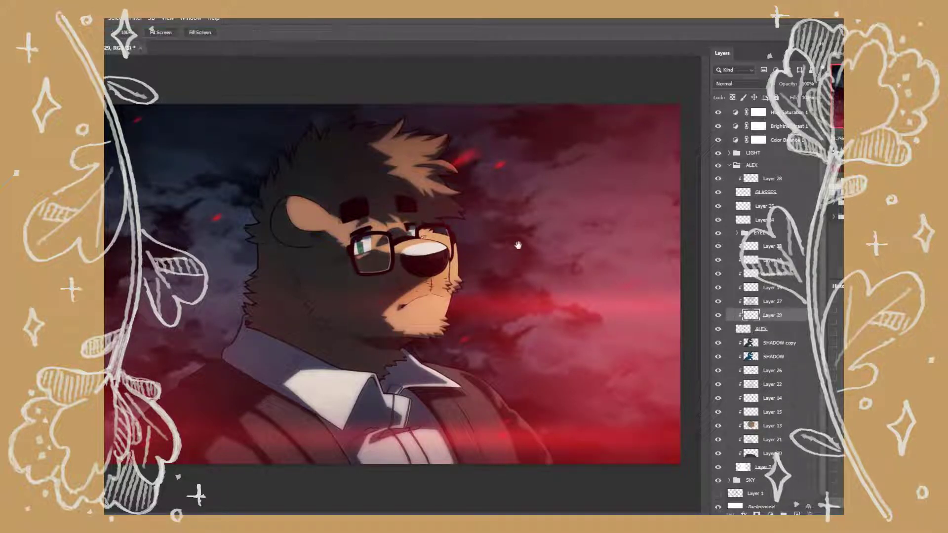
{"action": "scroll", "coordinate": [508, 267], "scroll_direction": "up", "scroll_amount": 5}
{"action": "left_click_drag", "start_coordinate": [455, 270], "coordinate": [638, 289]}
{"action": "key", "text": "b"}
{"action": "key", "text": "["}
{"action": "key", "text": "["}
{"action": "key", "text": "["}
{"action": "key", "text": "["}
{"action": "key", "text": "["}
{"action": "key", "text": "["}
{"action": "key", "text": "["}
{"action": "key", "text": "["}
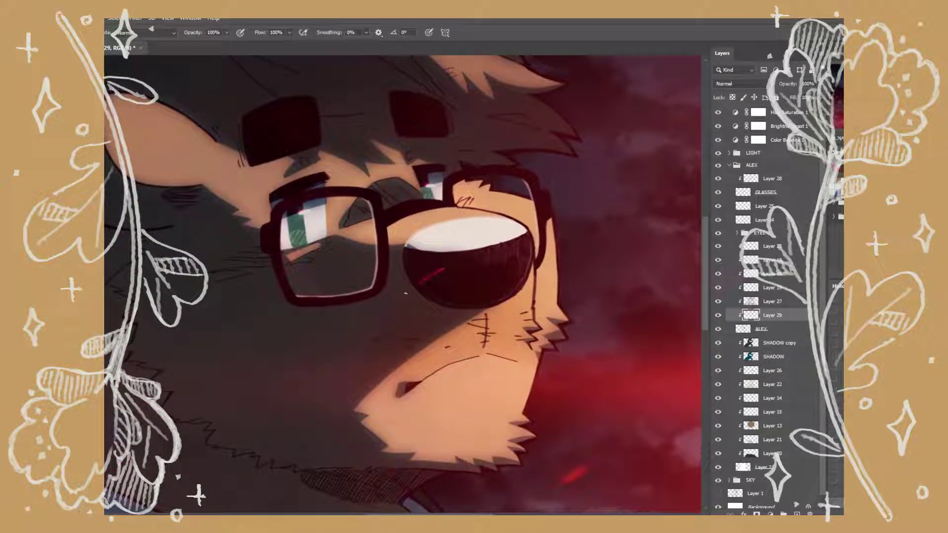
{"action": "mouse_move", "coordinate": [429, 282]}
{"action": "left_mouse_down"}
{"action": "mouse_move", "coordinate": [462, 304]}
{"action": "mouse_move", "coordinate": [440, 281]}
{"action": "left_mouse_up"}
{"action": "key", "text": "r"}
{"action": "key", "text": "b"}
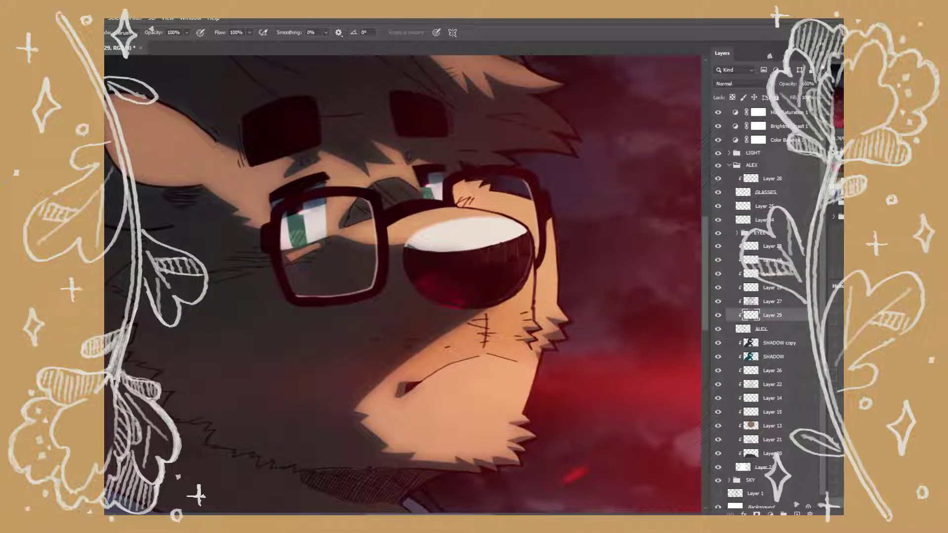
- Lower the opacity of the nose reflection layer and save the file
{"action": "type", "text": "33"}
{"action": "key", "text": "Return"}
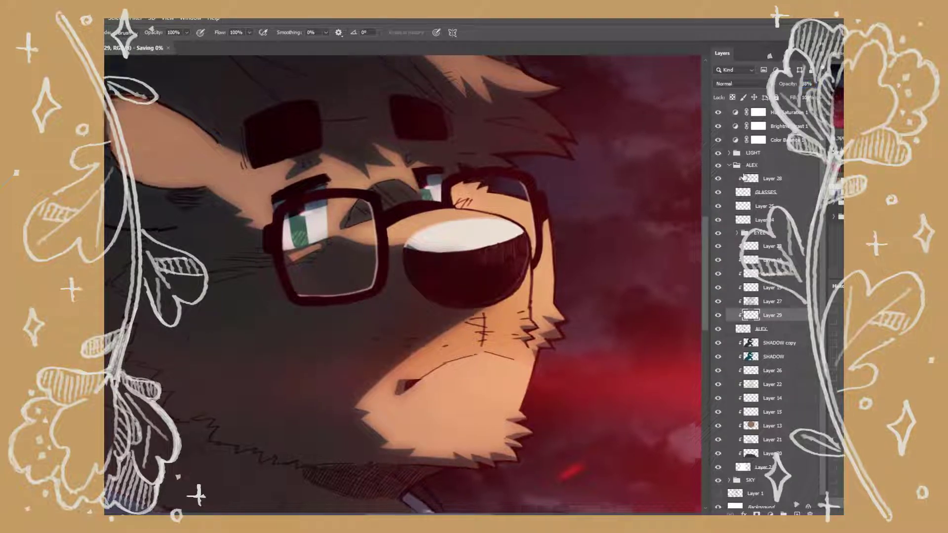
{"action": "key", "text": "ctrl+0"}
{"action": "key", "text": "b"}
{"action": "key", "text": "ctrl+plus"}
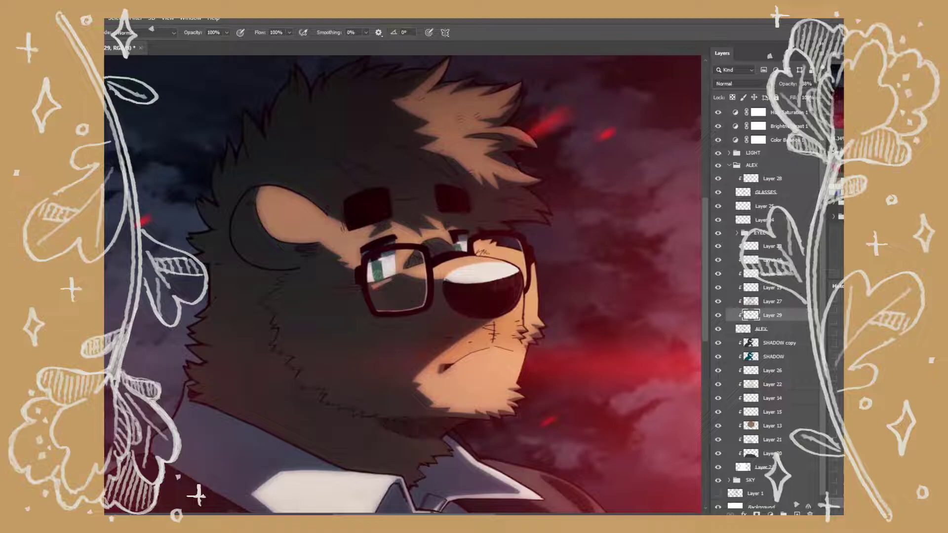
{"action": "key", "text": "space"}
{"action": "key", "text": "ctrl+minus"}
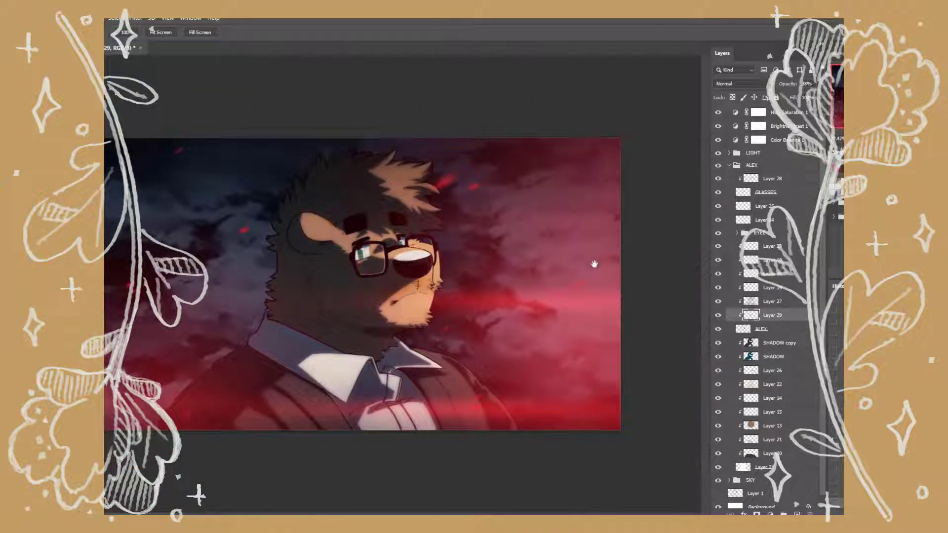